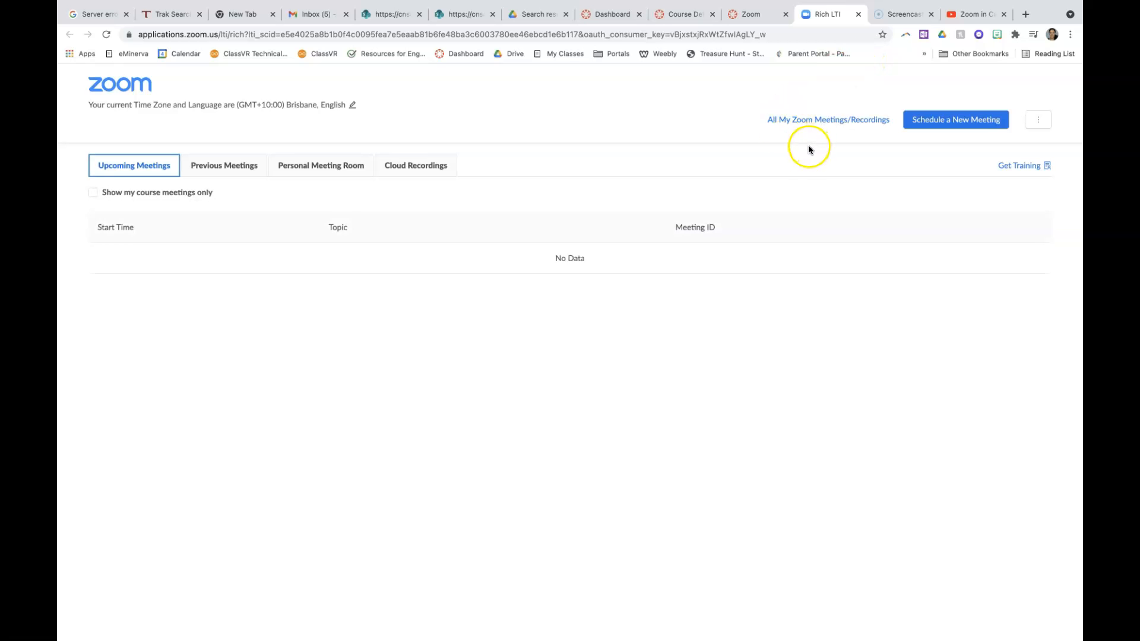
Start scheduling a new meeting, check its topic against the Canvas course name, and enter the description "Monday Period 5"
click(956, 120)
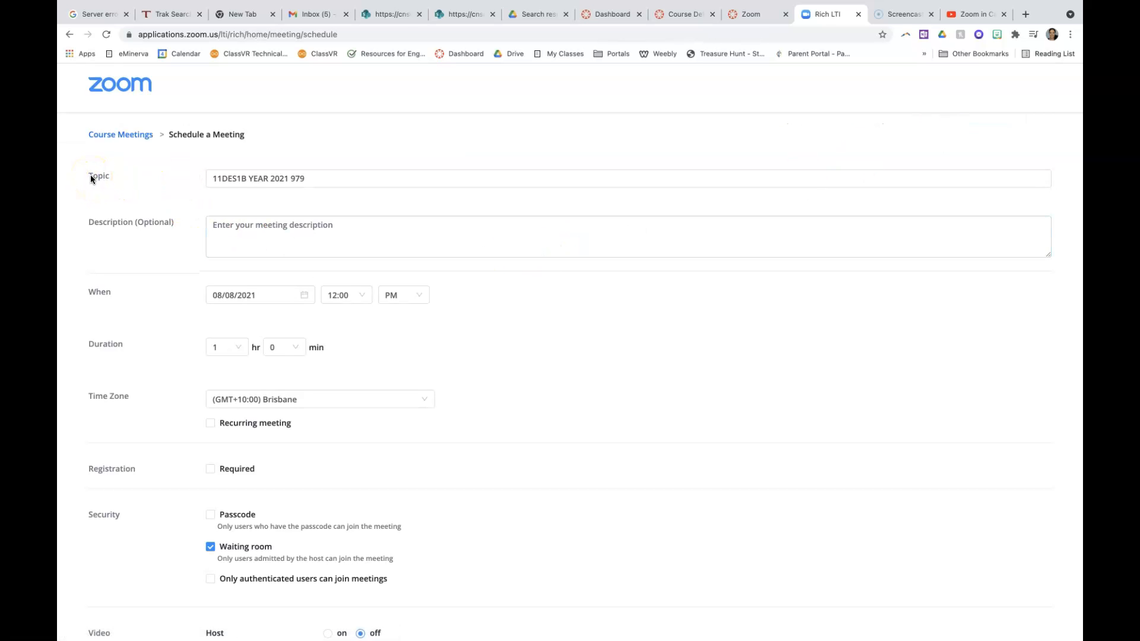
click(215, 178)
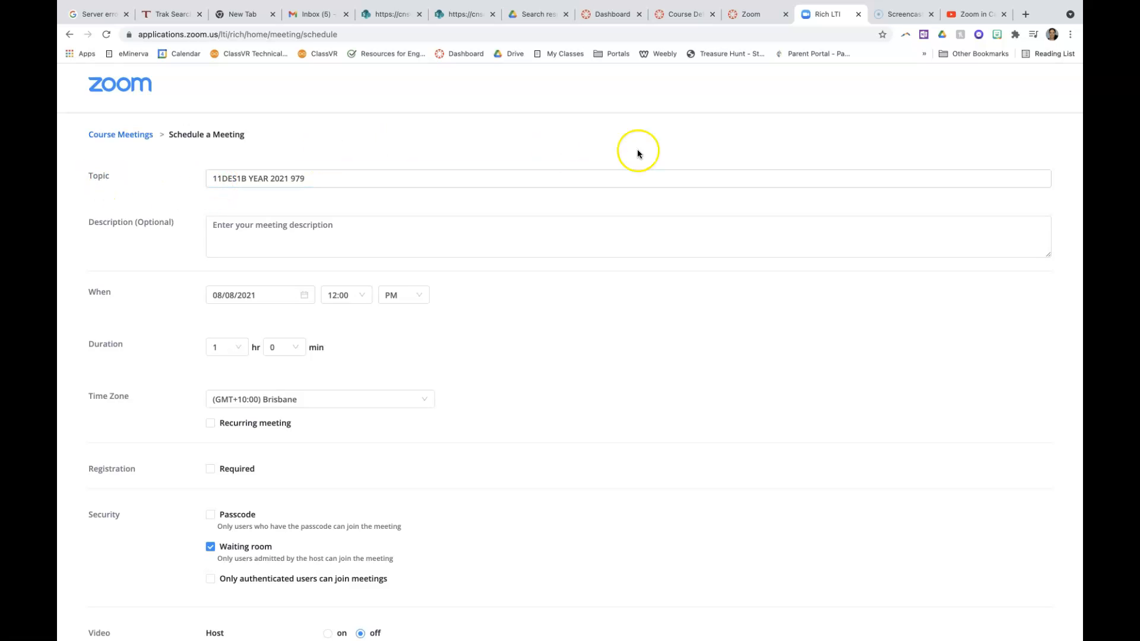
click(739, 14)
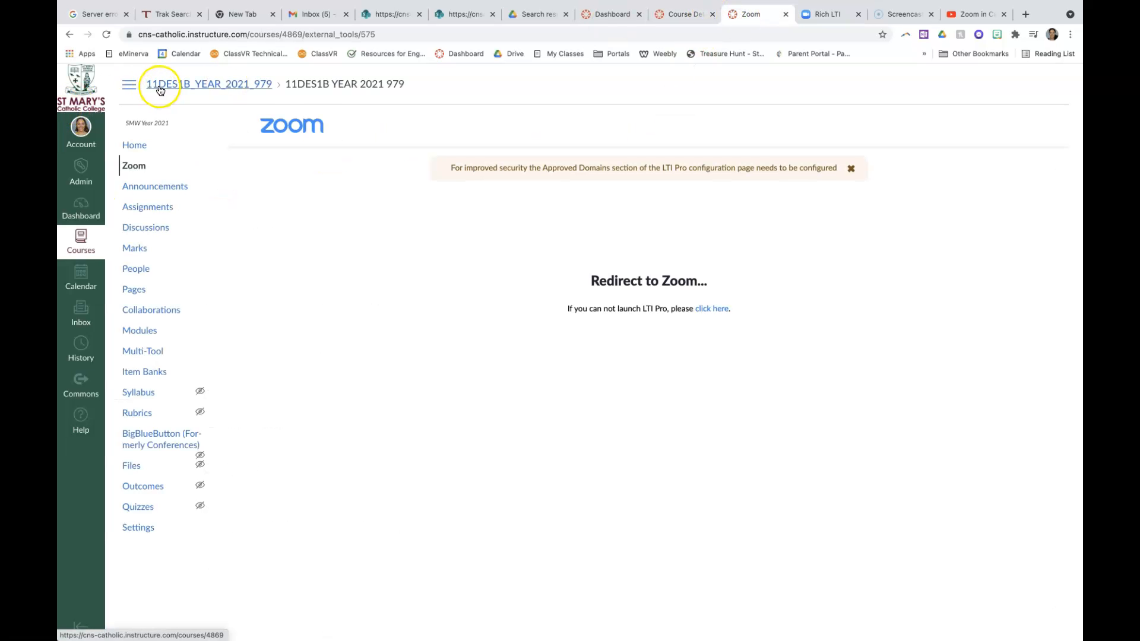
click(824, 16)
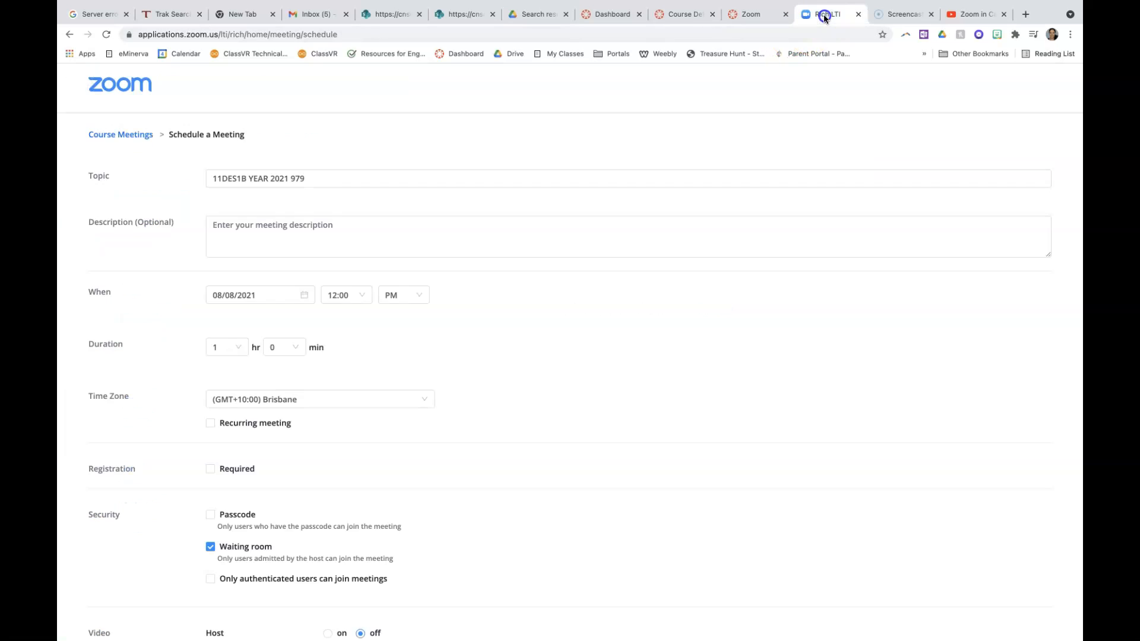
click(260, 228)
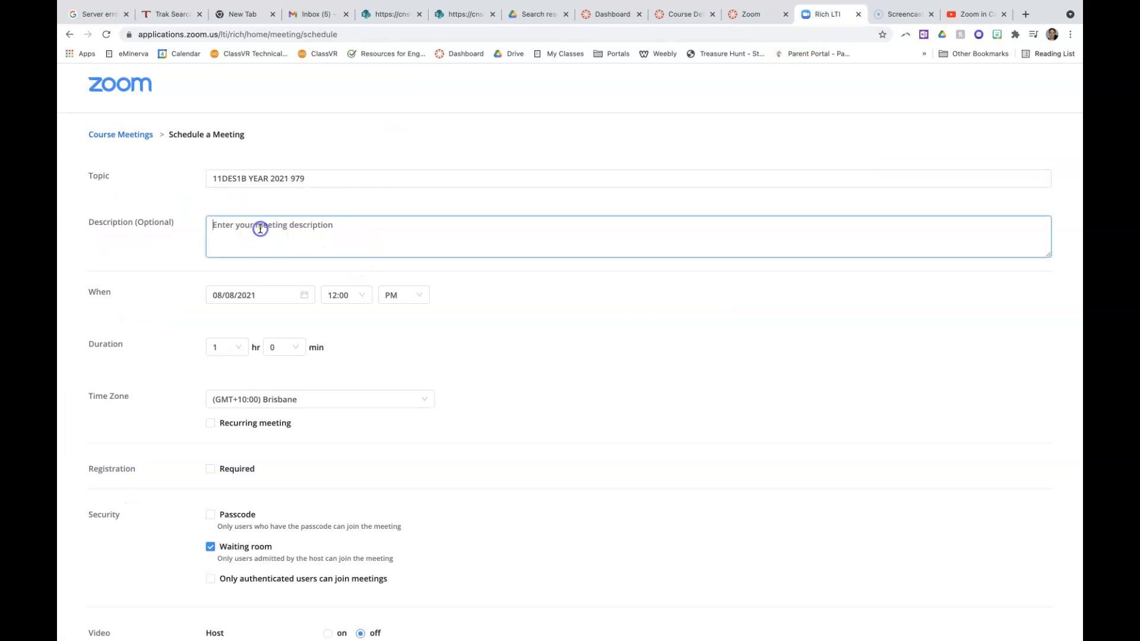
text(Monday Period 5)
Set the meeting date to 08/09/2021
click(302, 295)
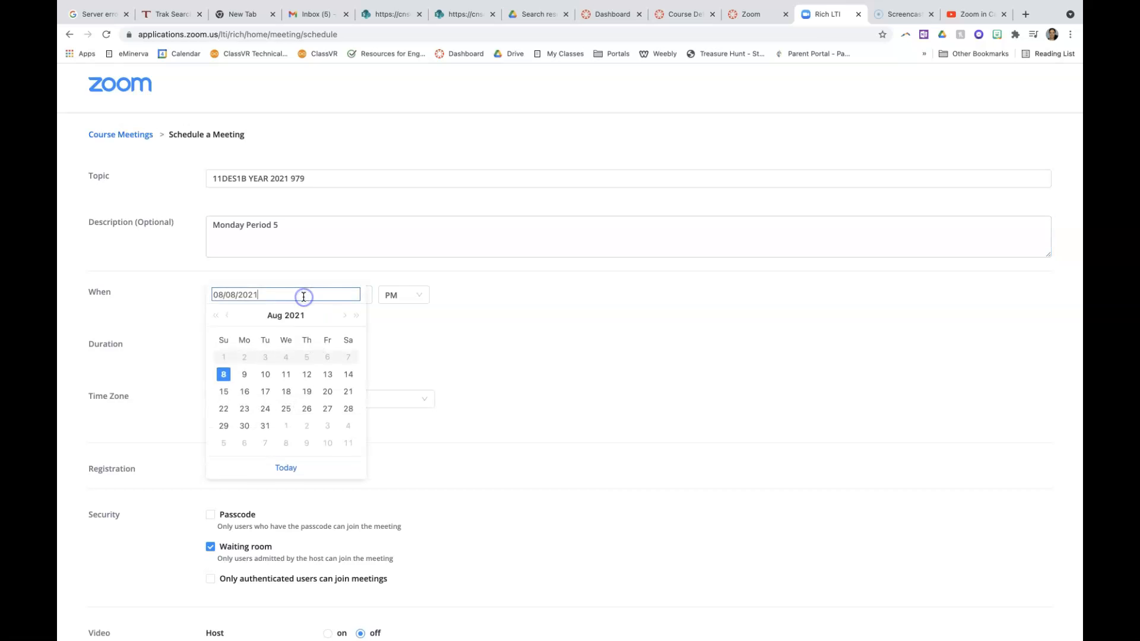
click(241, 394)
click(308, 292)
click(242, 377)
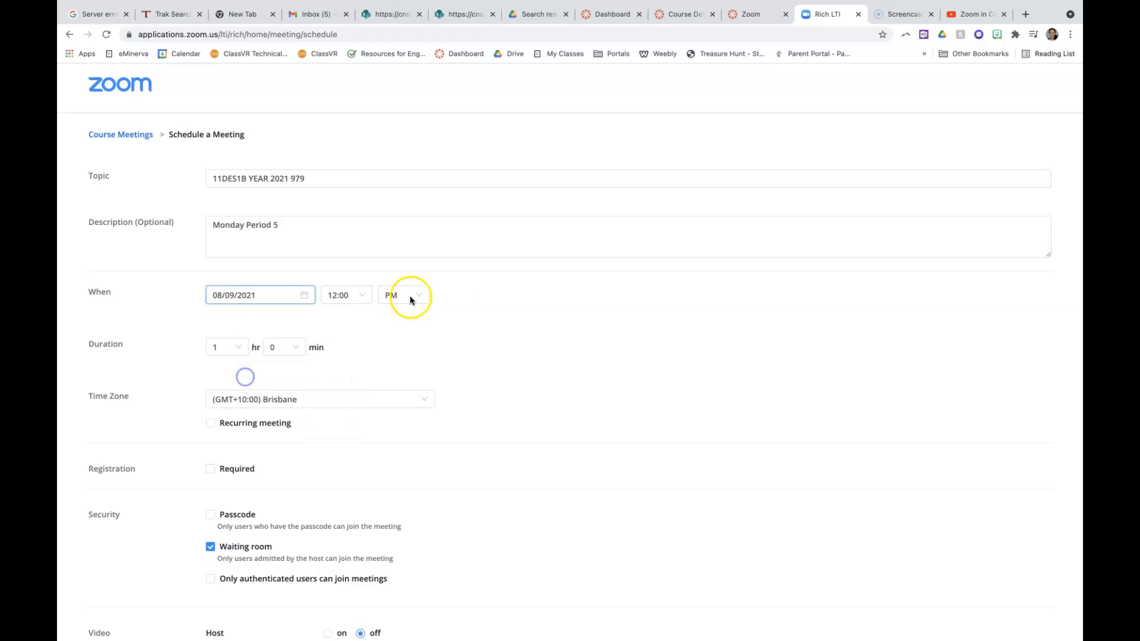
Set the meeting's start time to 1:30 PM and check the available duration hours
click(359, 294)
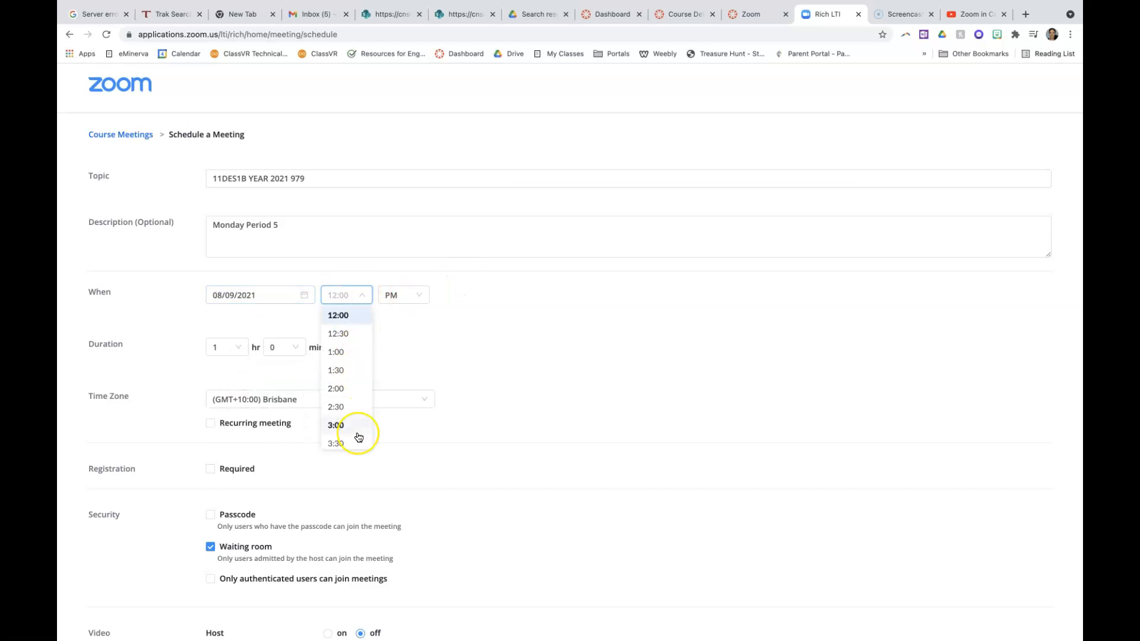
scroll(358, 436, down, 2)
scroll(350, 386, up, 2)
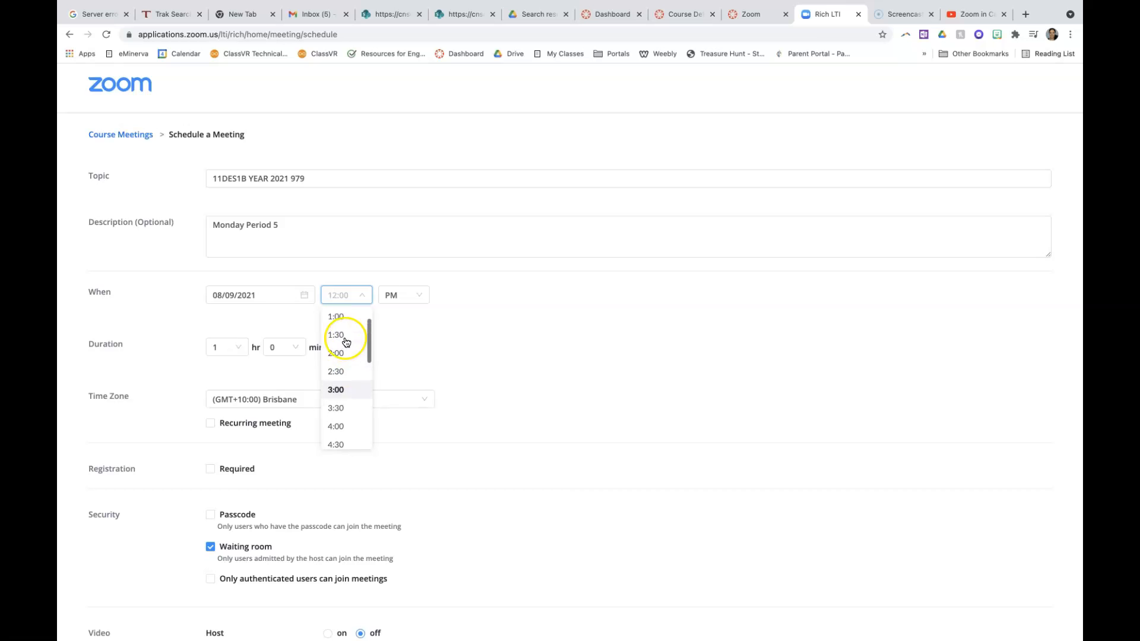
scroll(342, 362, up, 1)
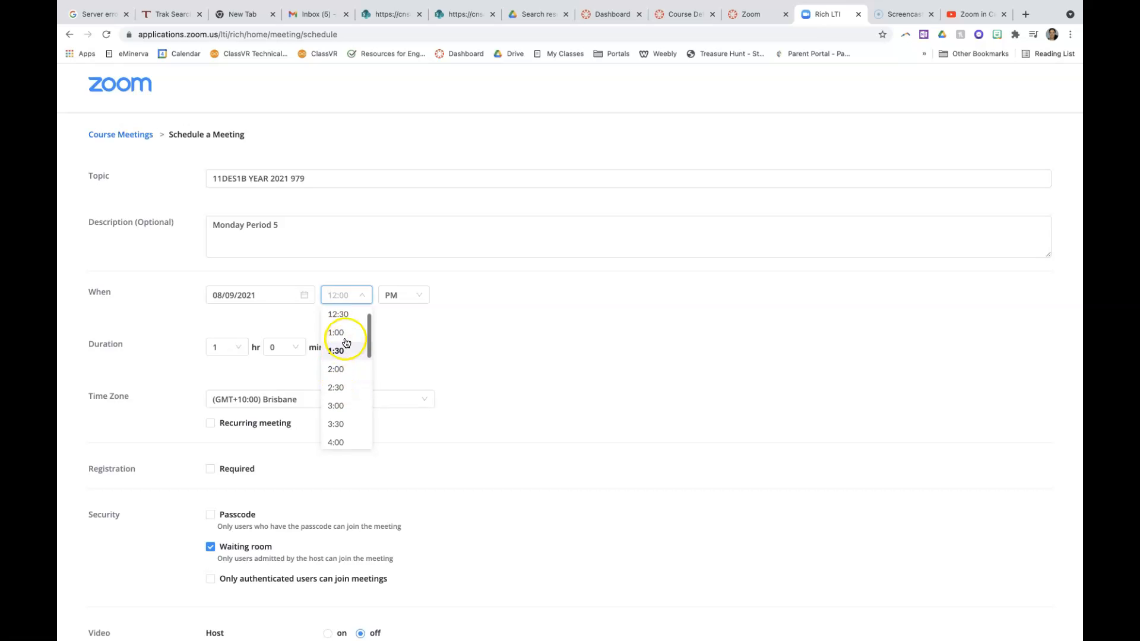
click(343, 351)
click(363, 295)
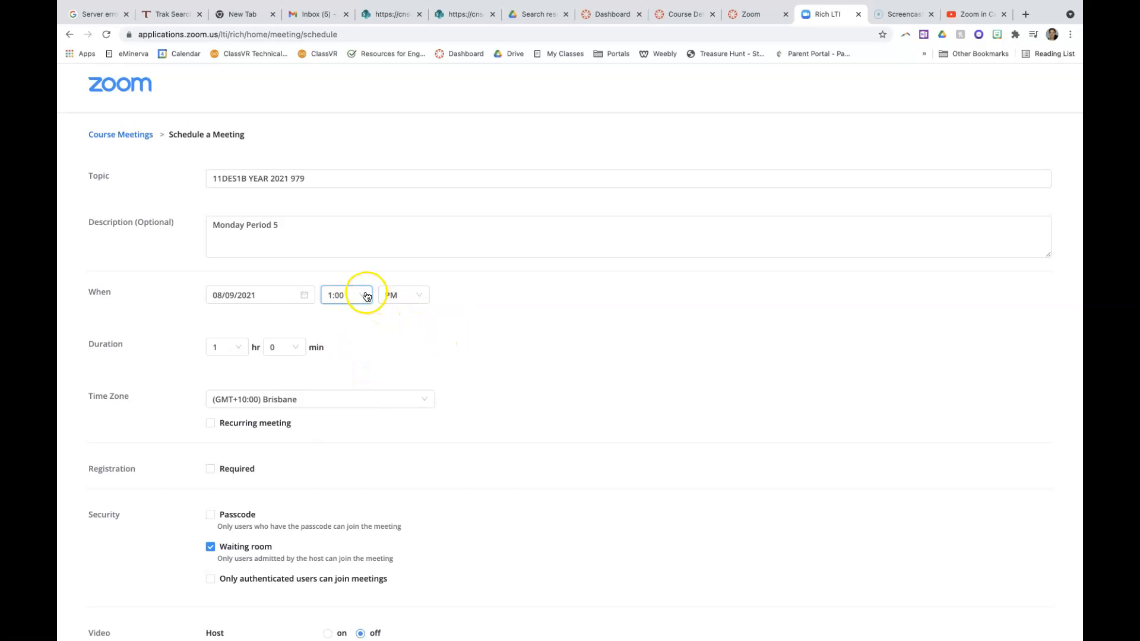
click(352, 371)
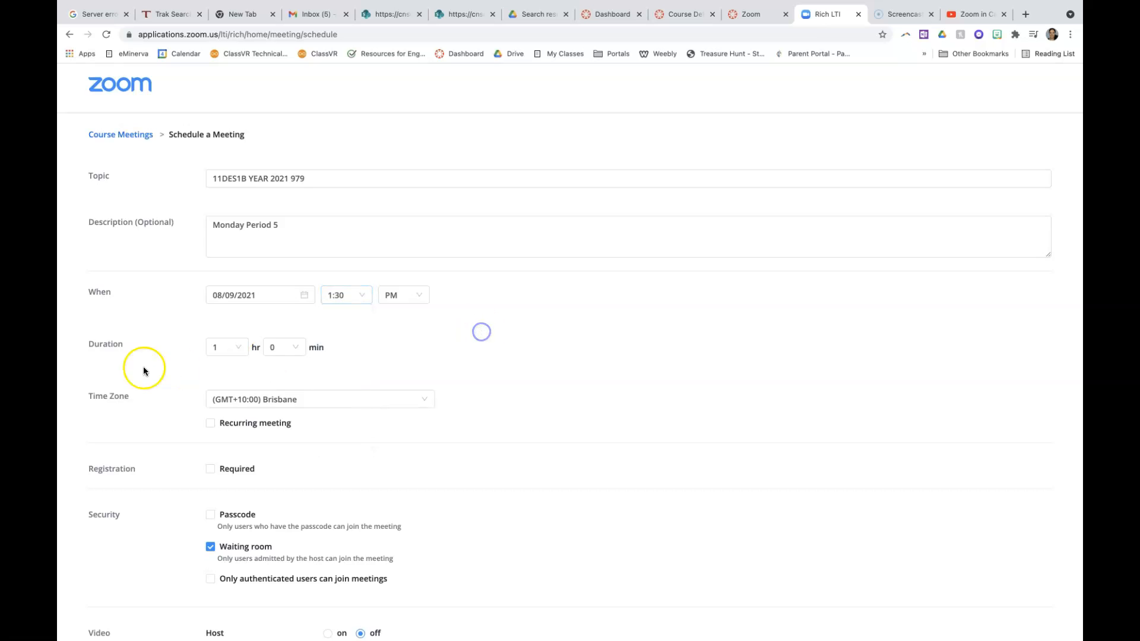
click(223, 355)
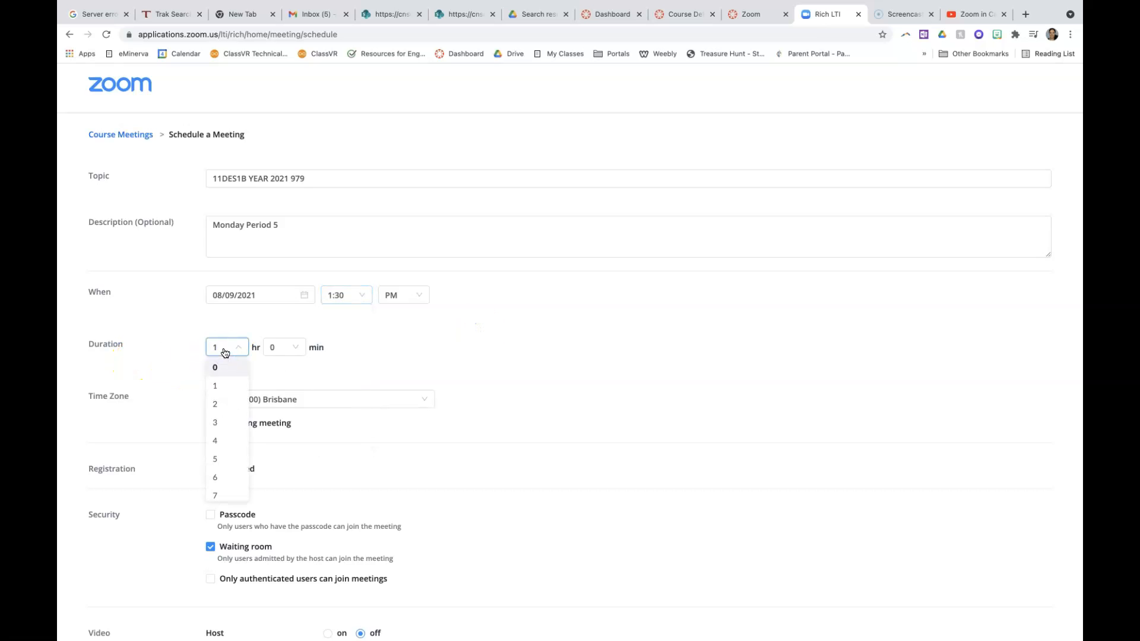
click(224, 352)
Make the meeting recurring with a daily recurrence that repeats every 7 days
scroll(408, 347, down, 3)
scroll(409, 350, down, 3)
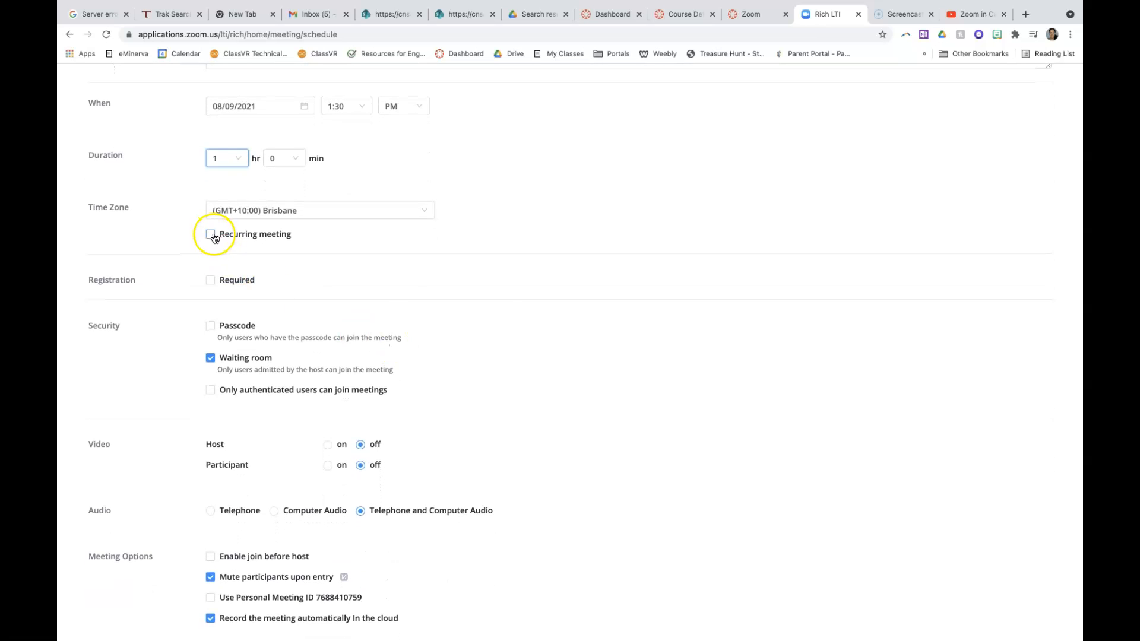
click(210, 235)
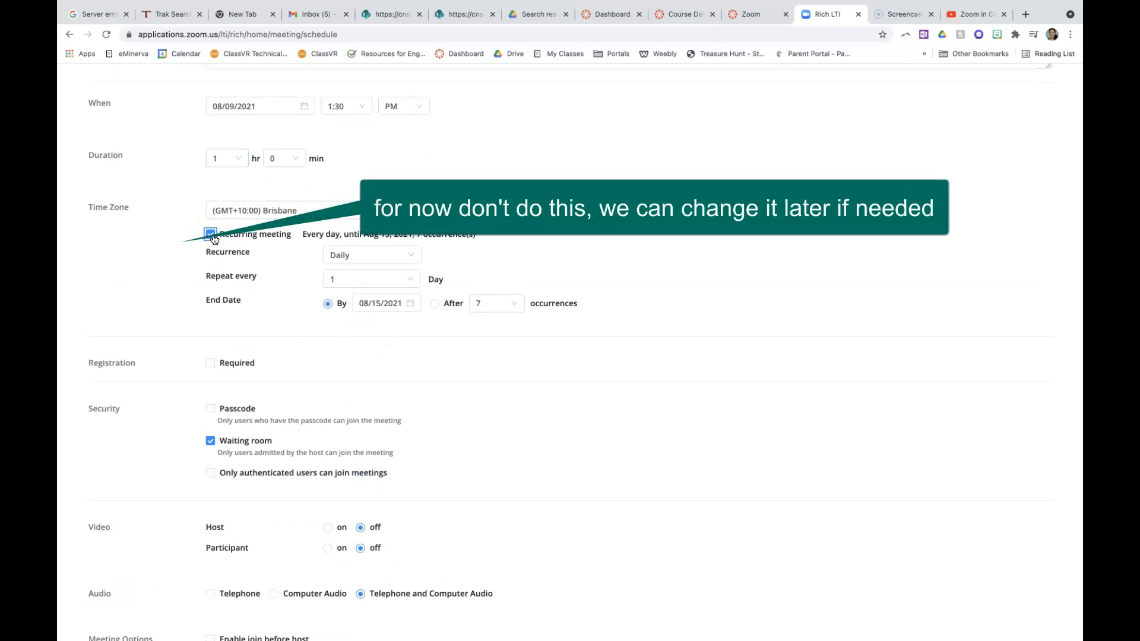
click(389, 284)
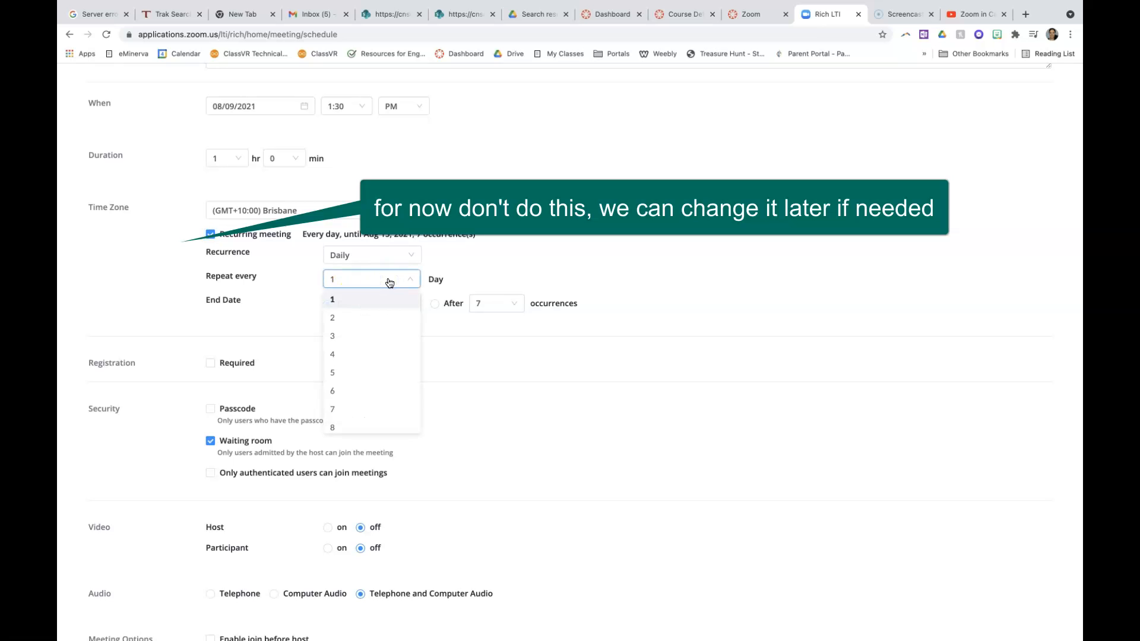
click(356, 410)
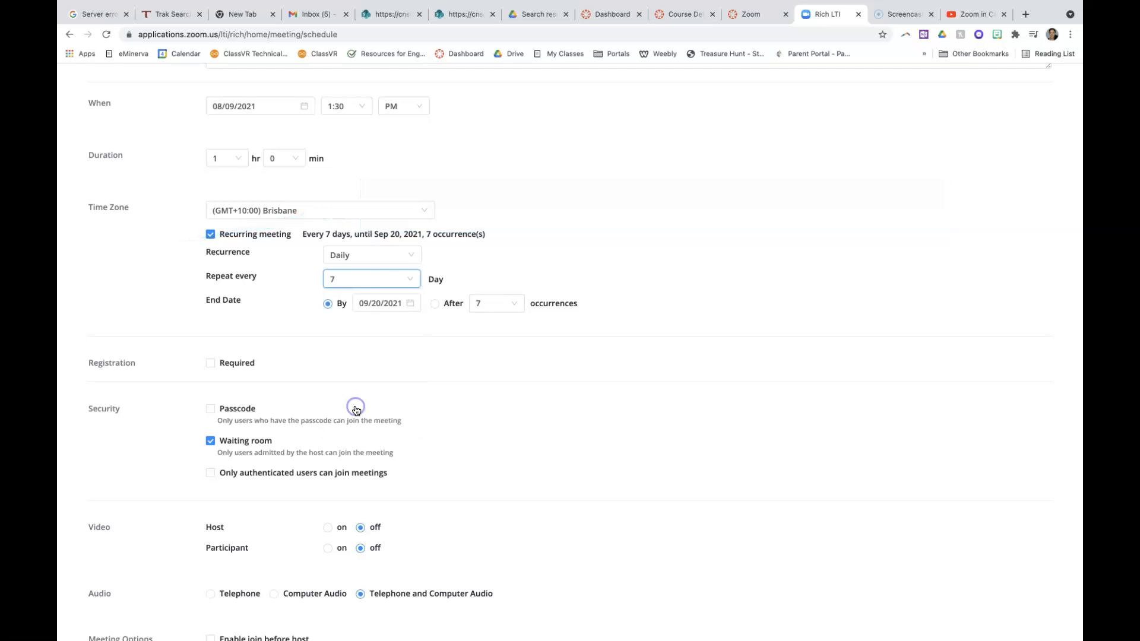
click(355, 282)
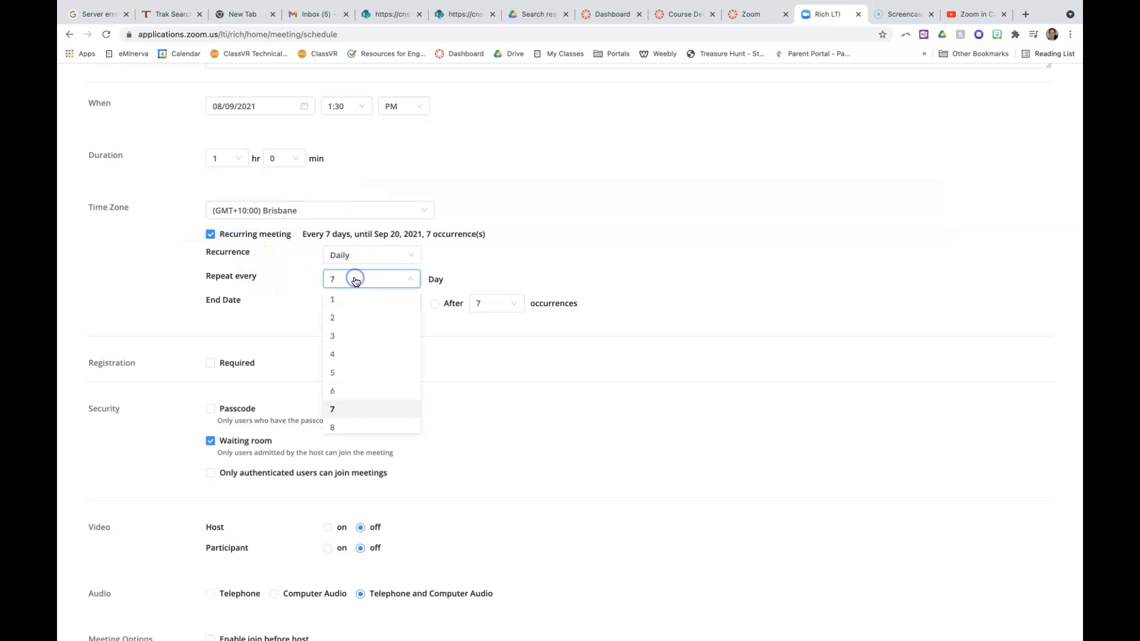
click(502, 264)
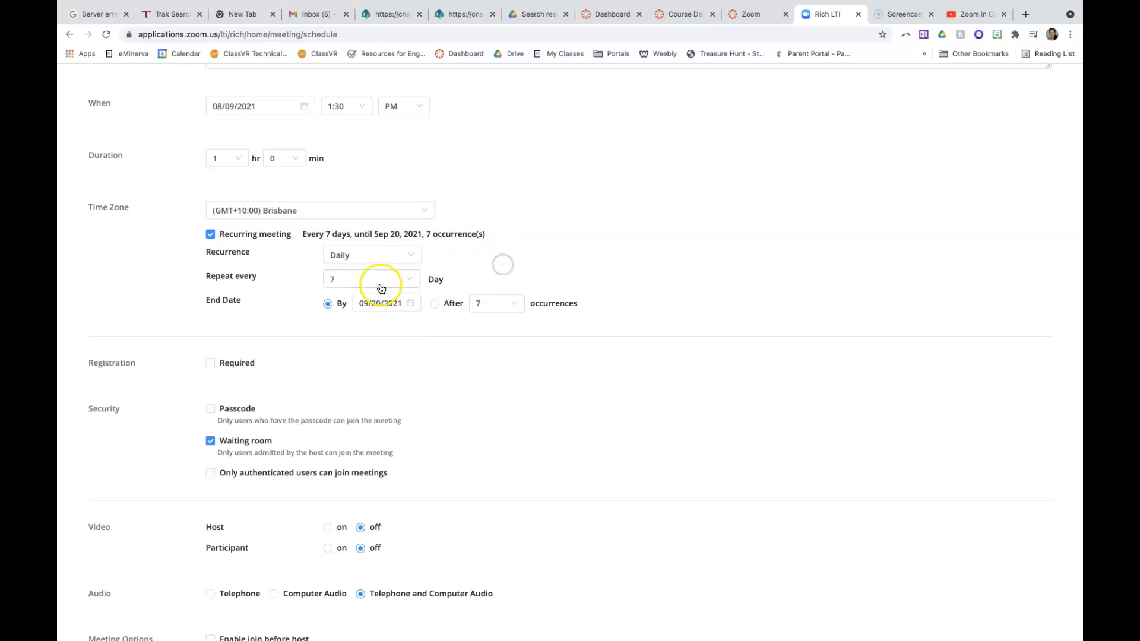
Change the recurring meeting's recurrence to No Fixed Time
click(373, 255)
click(369, 332)
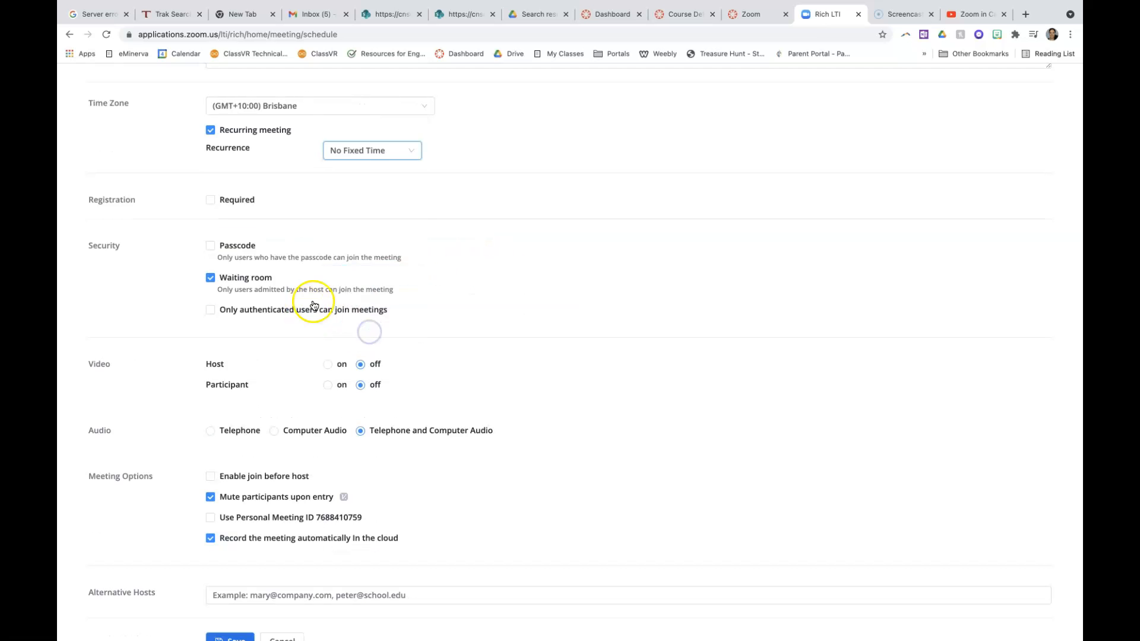
scroll(519, 306, down, 1)
scroll(519, 308, up, 2)
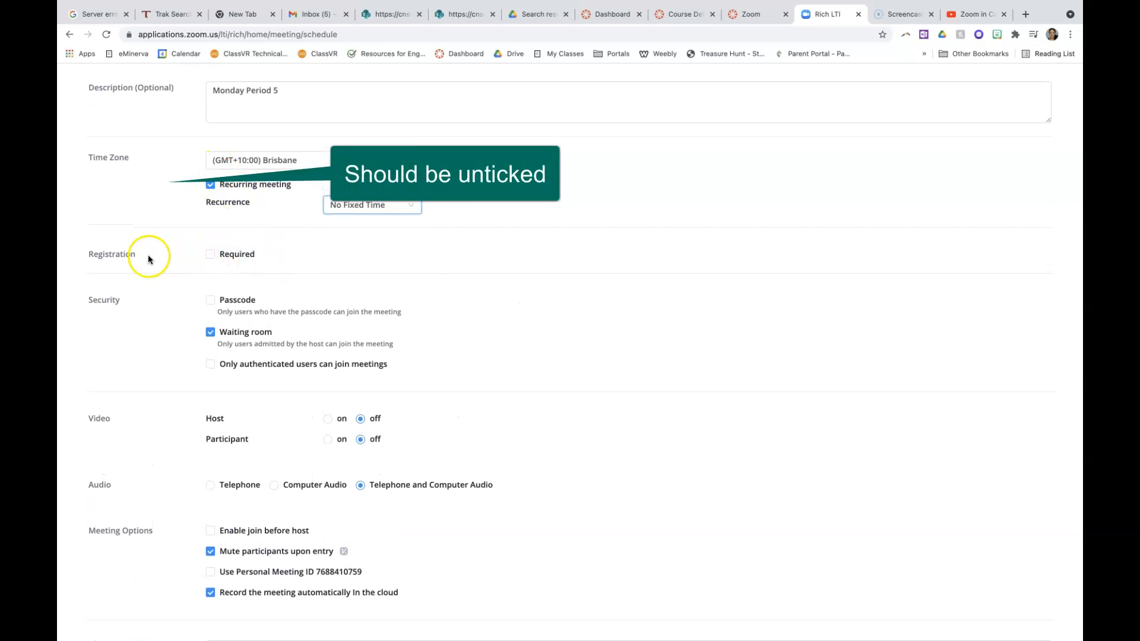
Leave registration as not required and turn video on for both the host and participants
click(214, 255)
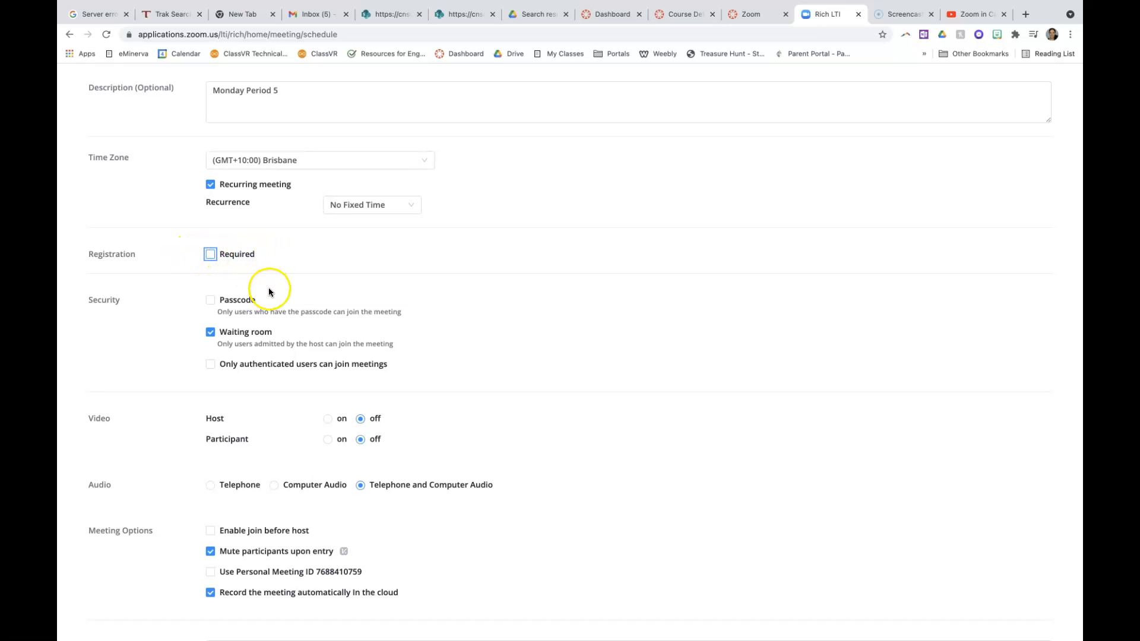
scroll(292, 304, down, 3)
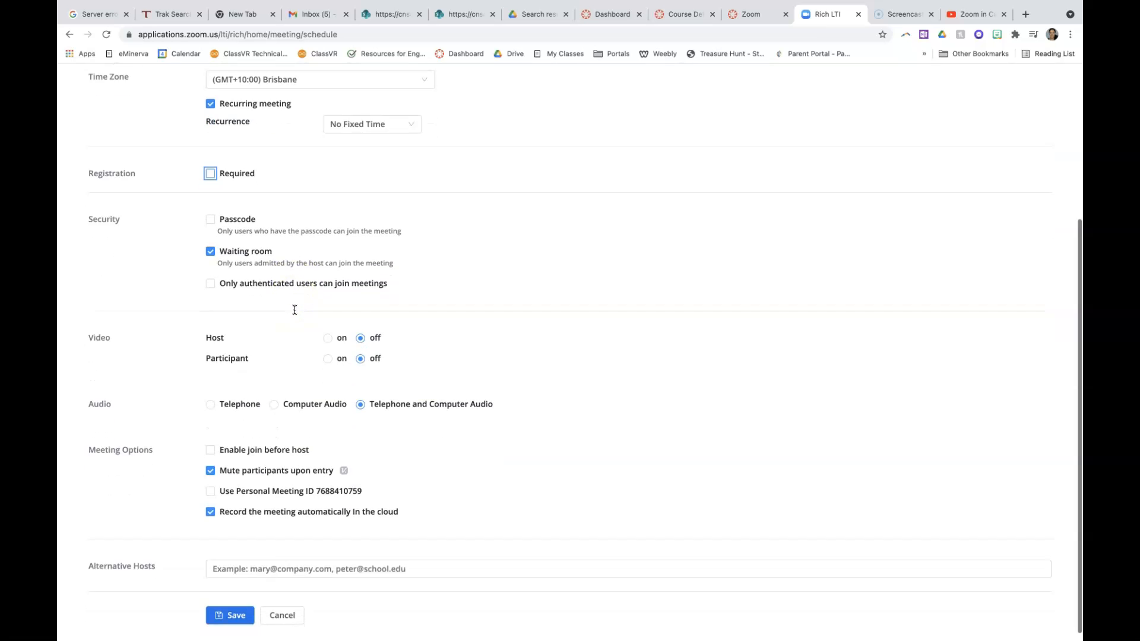
scroll(375, 413, down, 1)
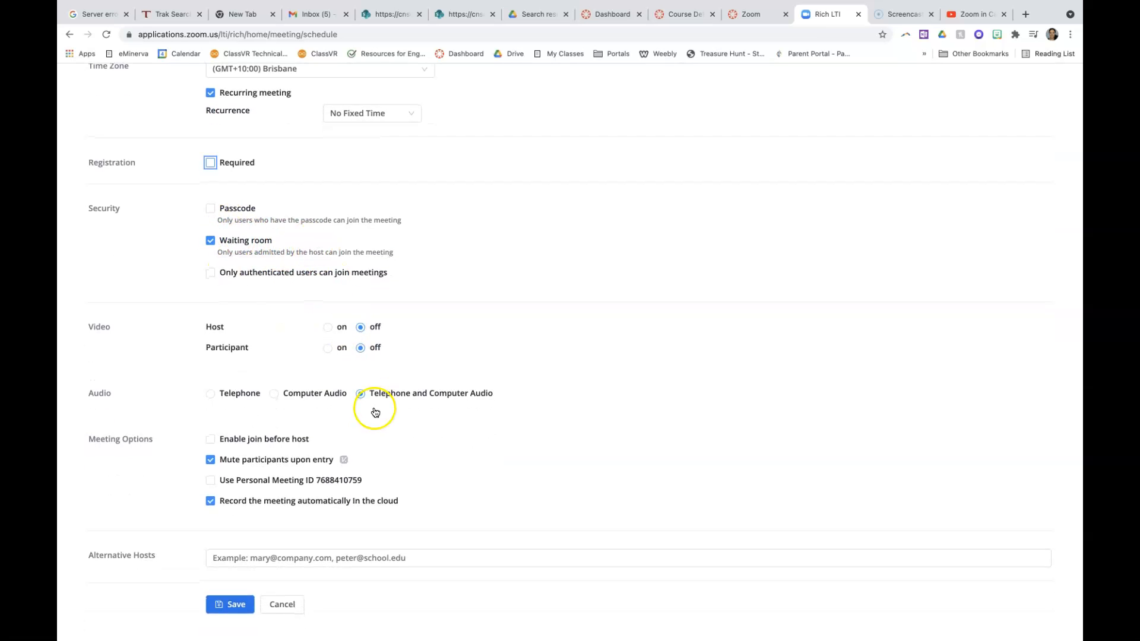
click(322, 337)
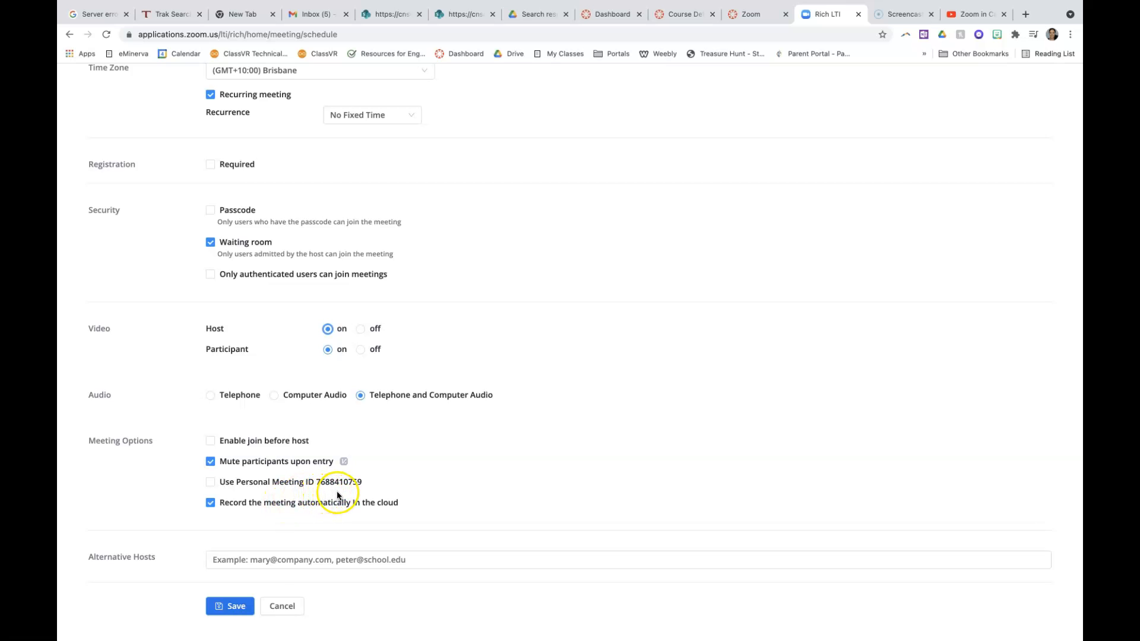
Review the meeting settings, leave the alternative hosts field empty, and save the meeting
click(229, 568)
click(223, 560)
drag(218, 561, 408, 561)
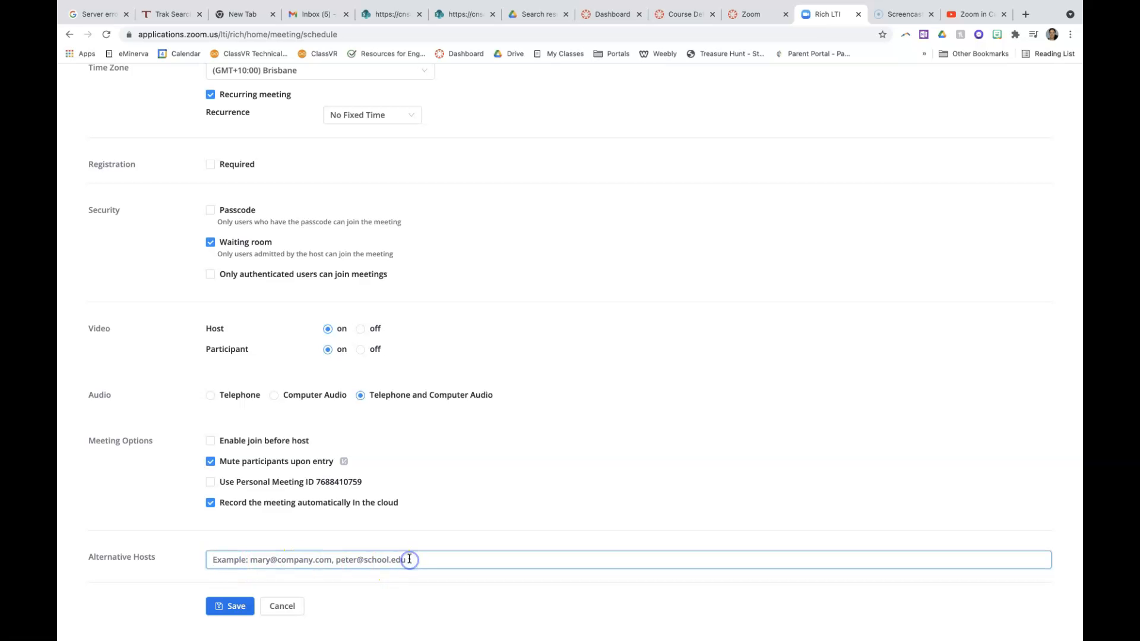
scroll(439, 470, up, 4)
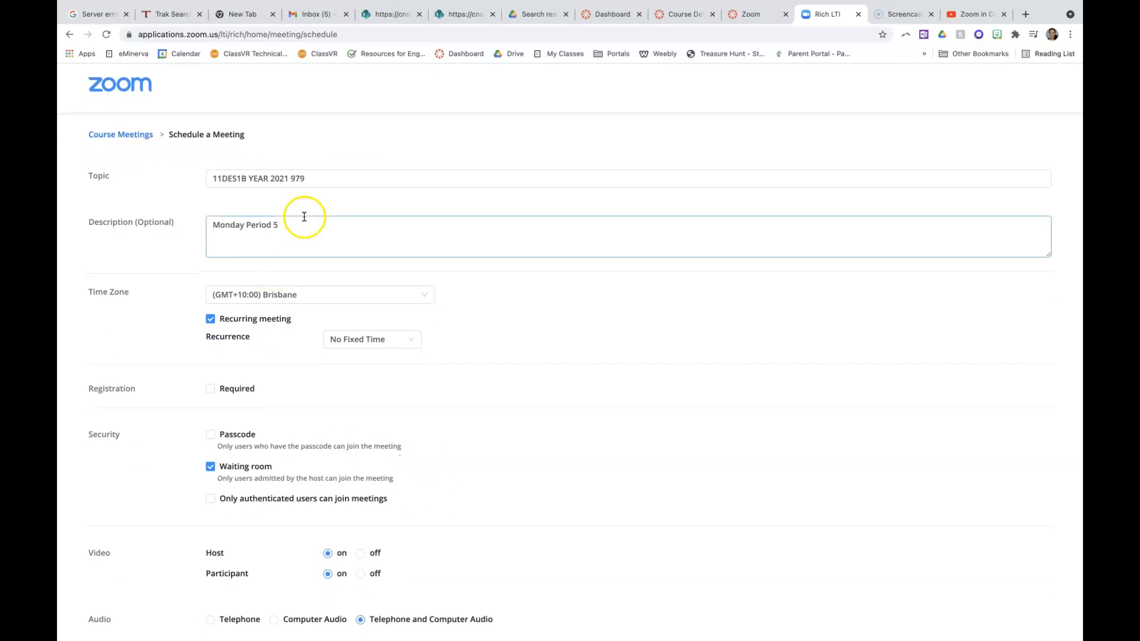
scroll(360, 322, down, 5)
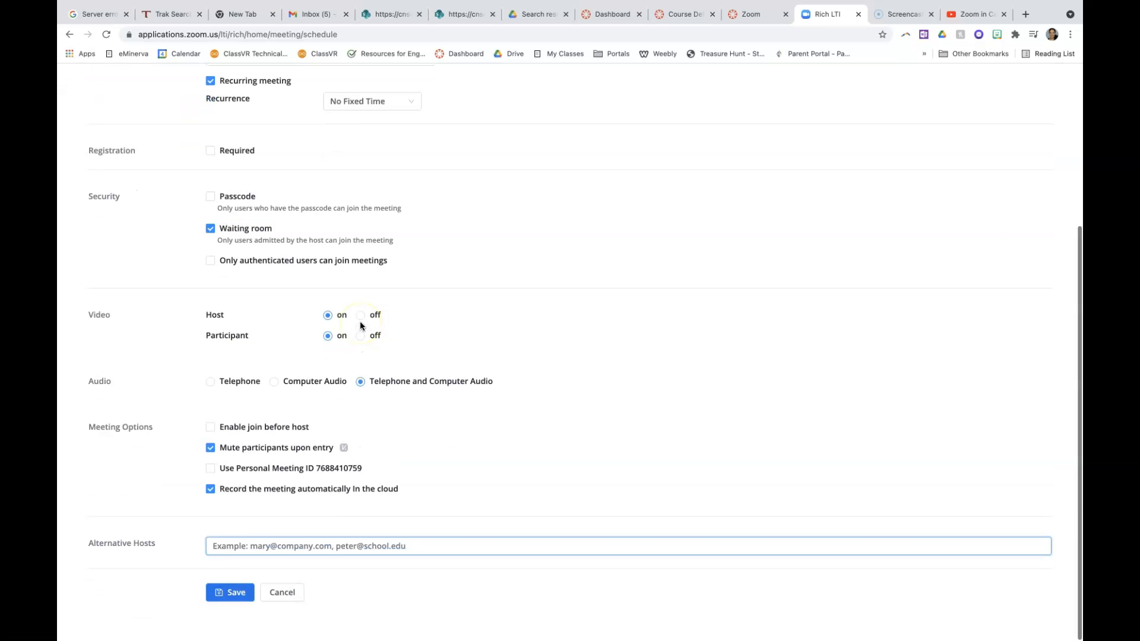
click(285, 557)
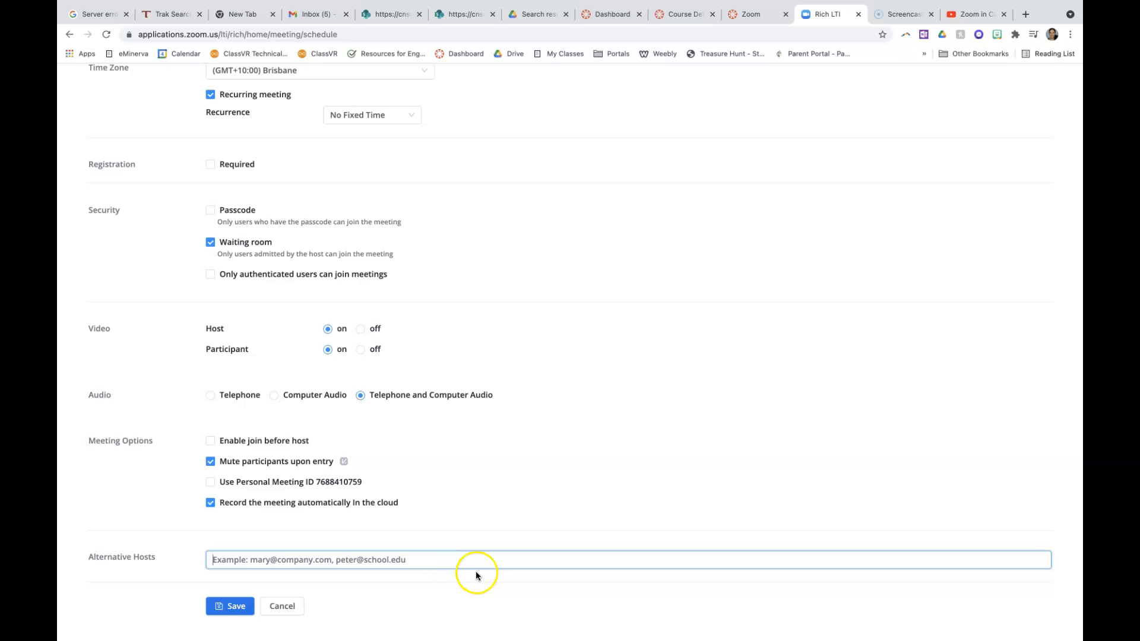
click(225, 605)
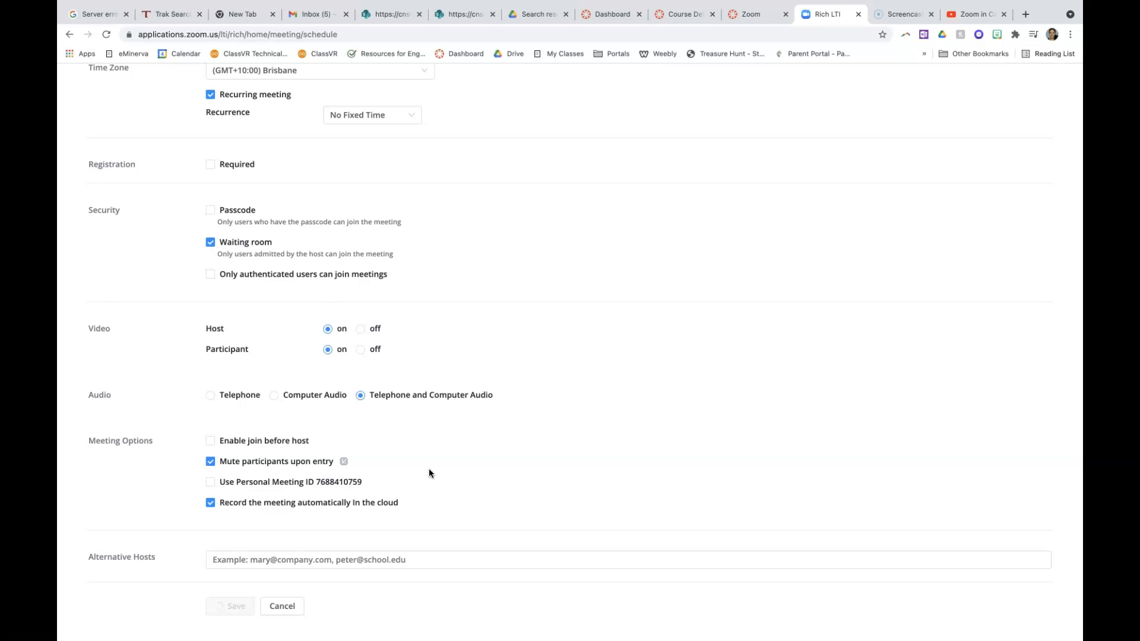
click(458, 456)
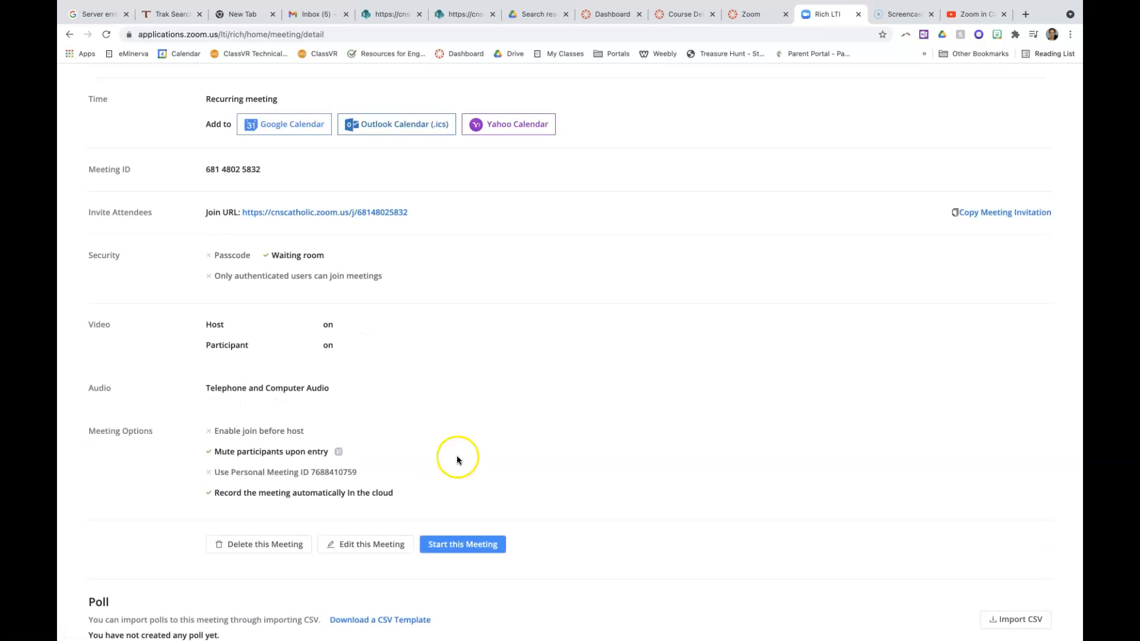
Open the Google Calendar link for the saved meeting, then return to the meeting details and look them over
click(280, 128)
click(772, 14)
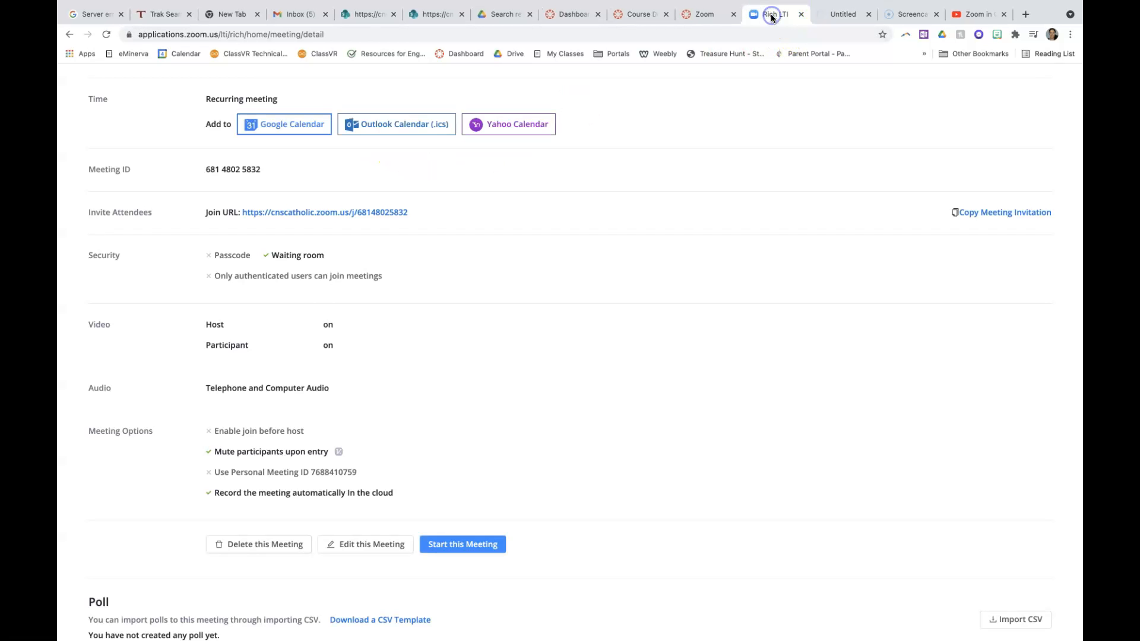
scroll(306, 318, up, 1)
scroll(306, 317, down, 1)
scroll(350, 250, up, 3)
Switch to the Canvas course page, reload it to view the upcoming Zoom meetings, and return to the course page
click(705, 13)
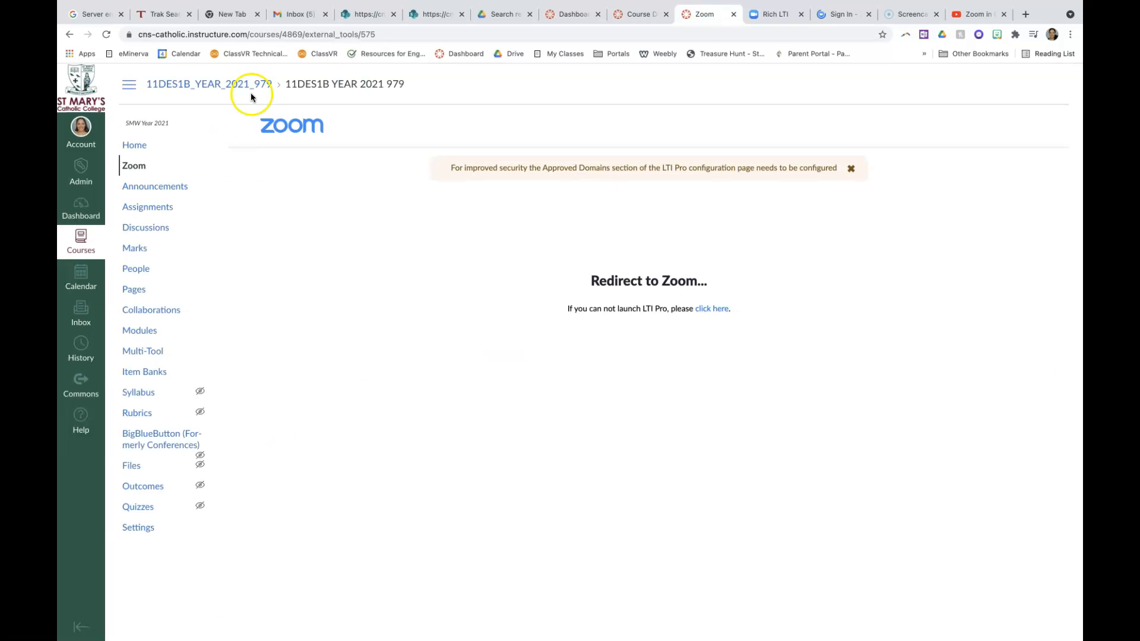
click(107, 34)
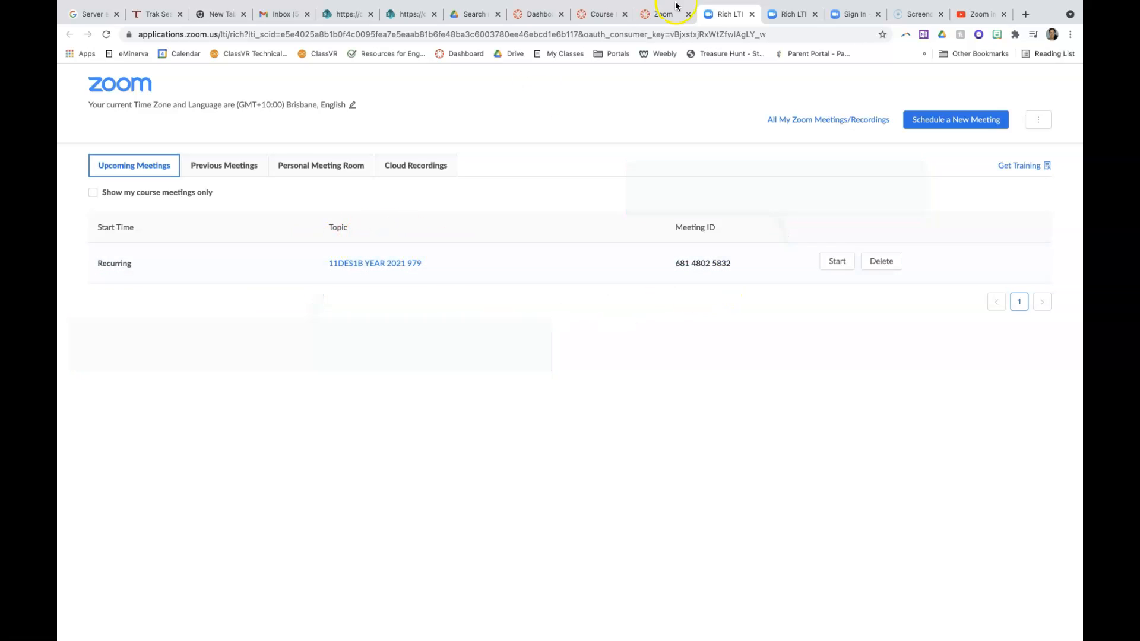
click(661, 13)
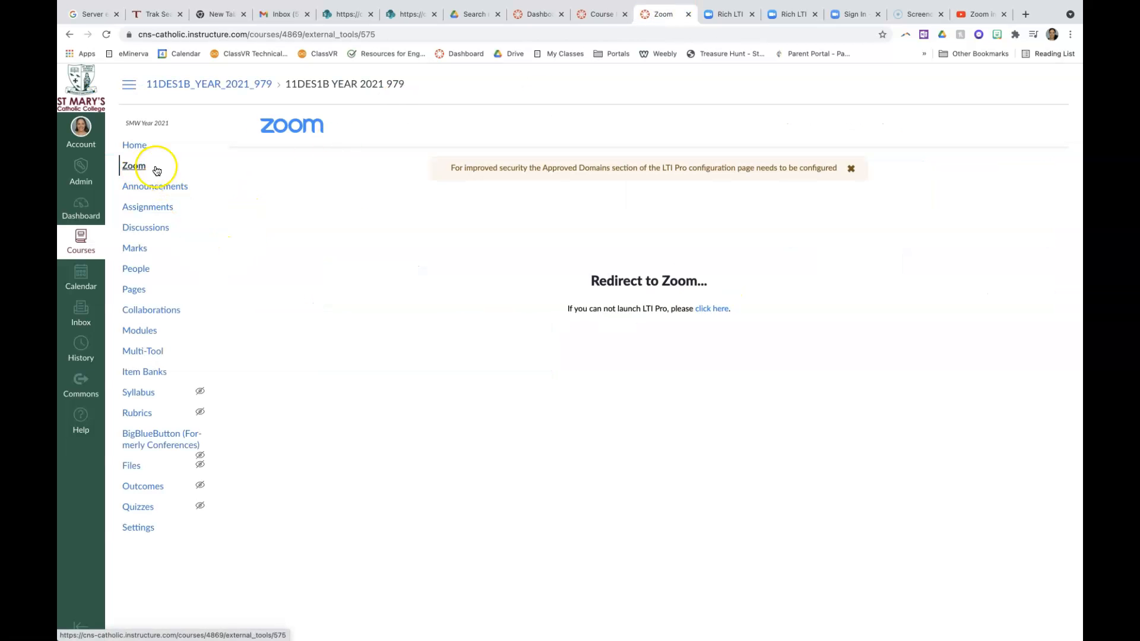
Check the upcoming Zoom meetings and saved meeting details, and stop acting as the student in Canvas
click(738, 13)
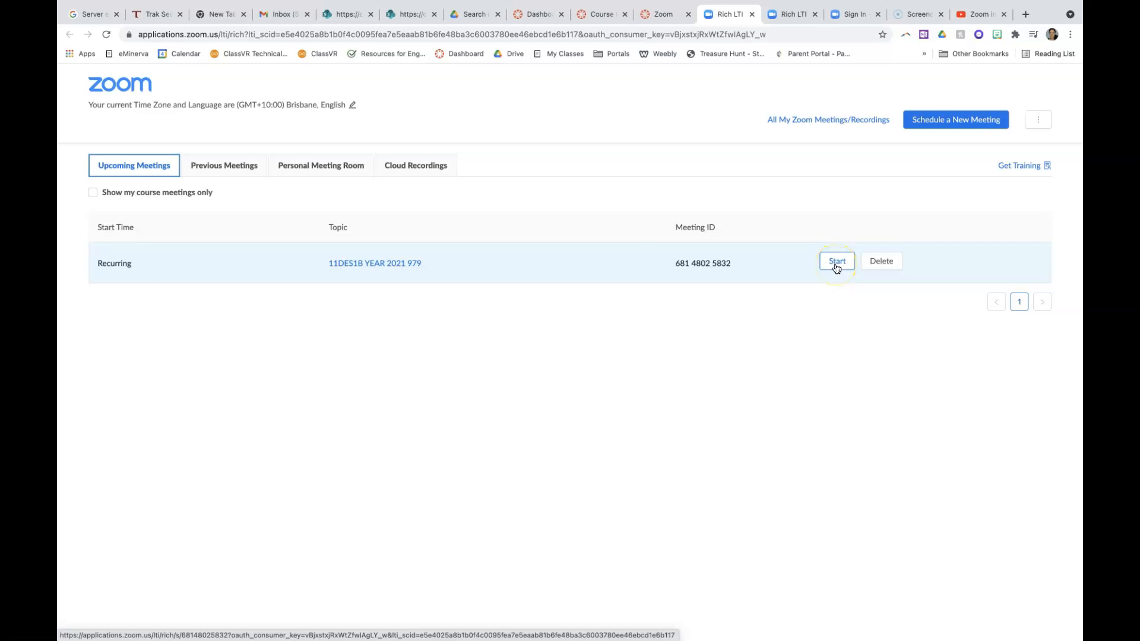
click(1036, 623)
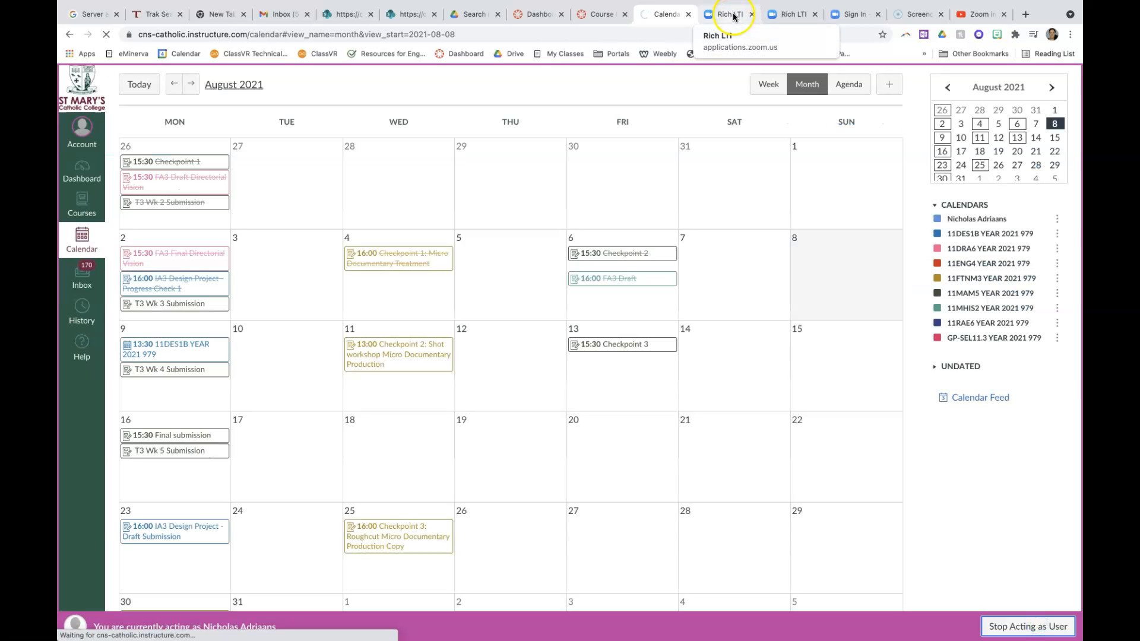
click(734, 15)
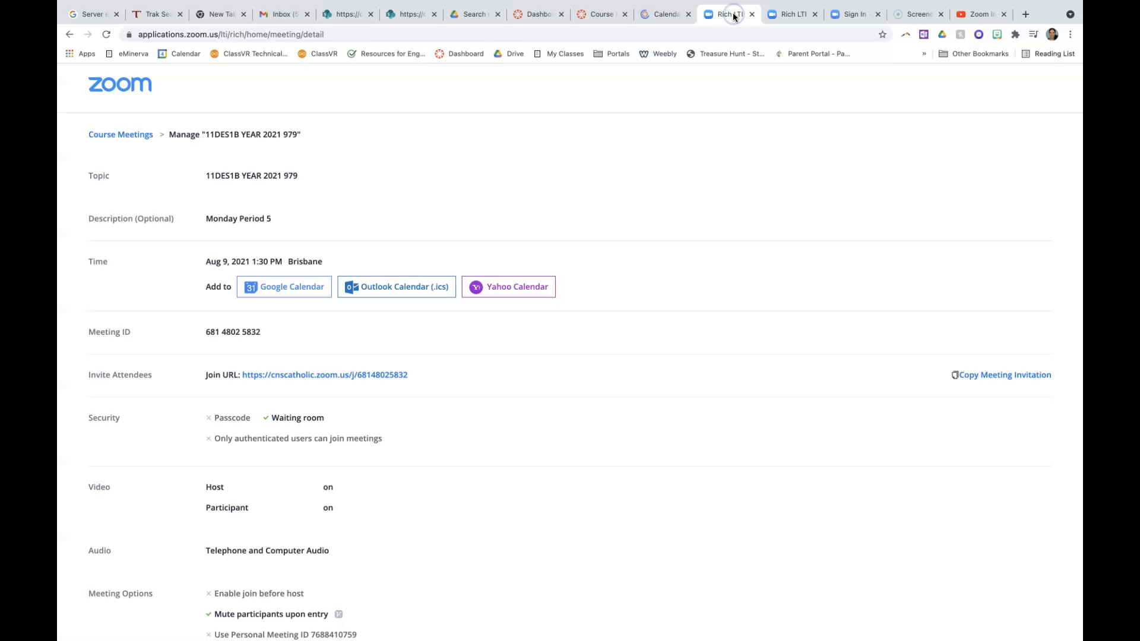
click(675, 6)
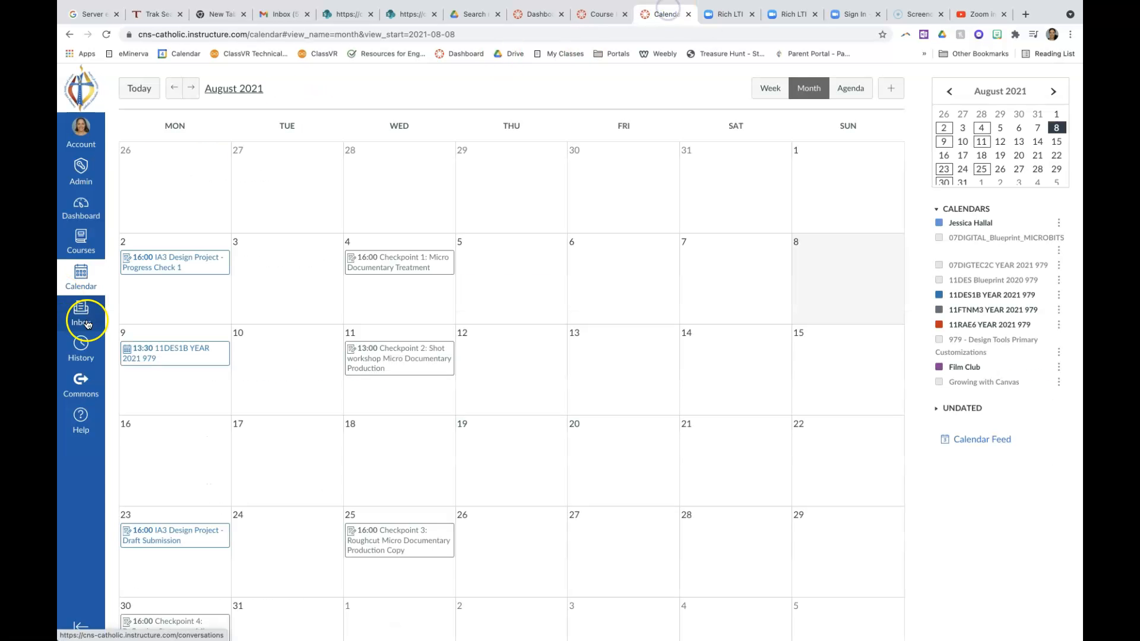
Reload the teacher's Canvas calendar and view the details of the 11DES1B YEAR 2021 979 event on August 9
click(77, 280)
click(106, 34)
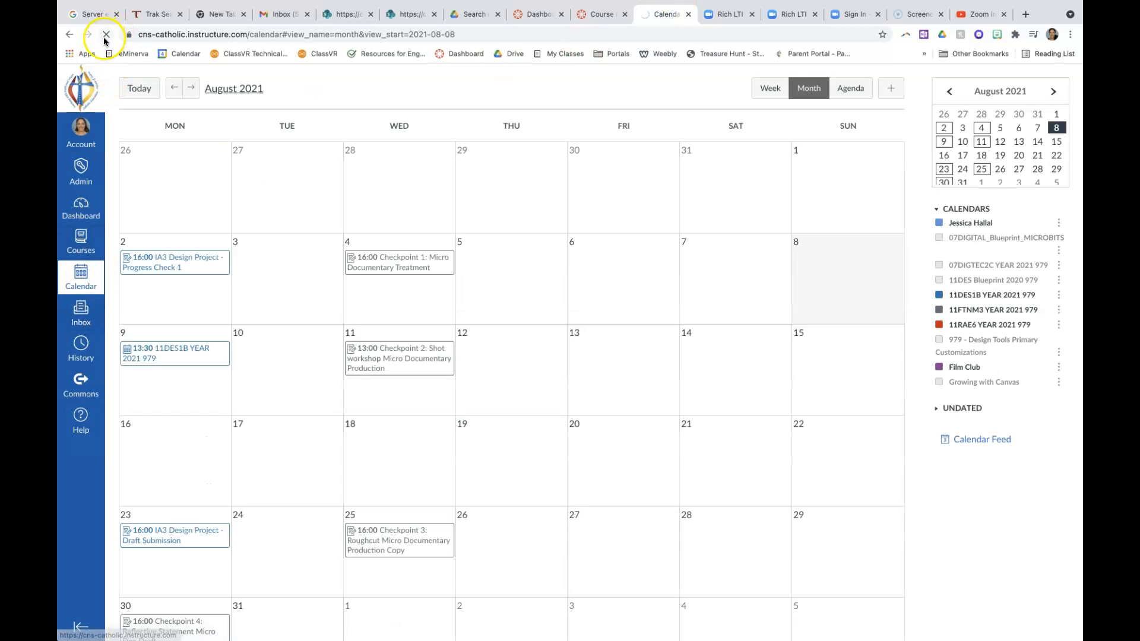
click(72, 272)
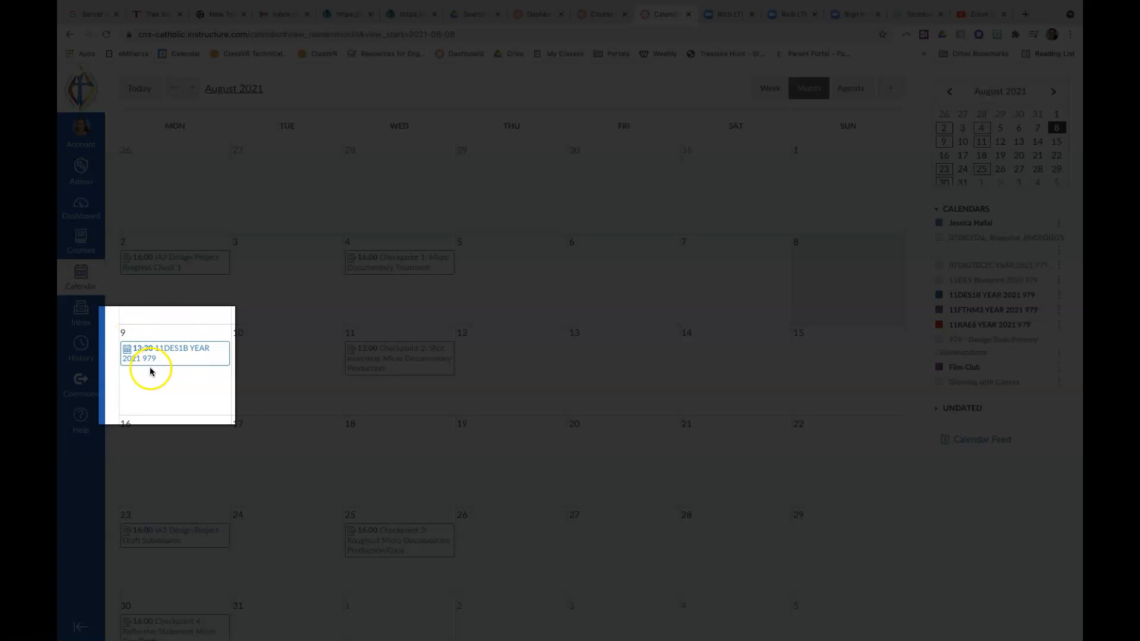
click(159, 355)
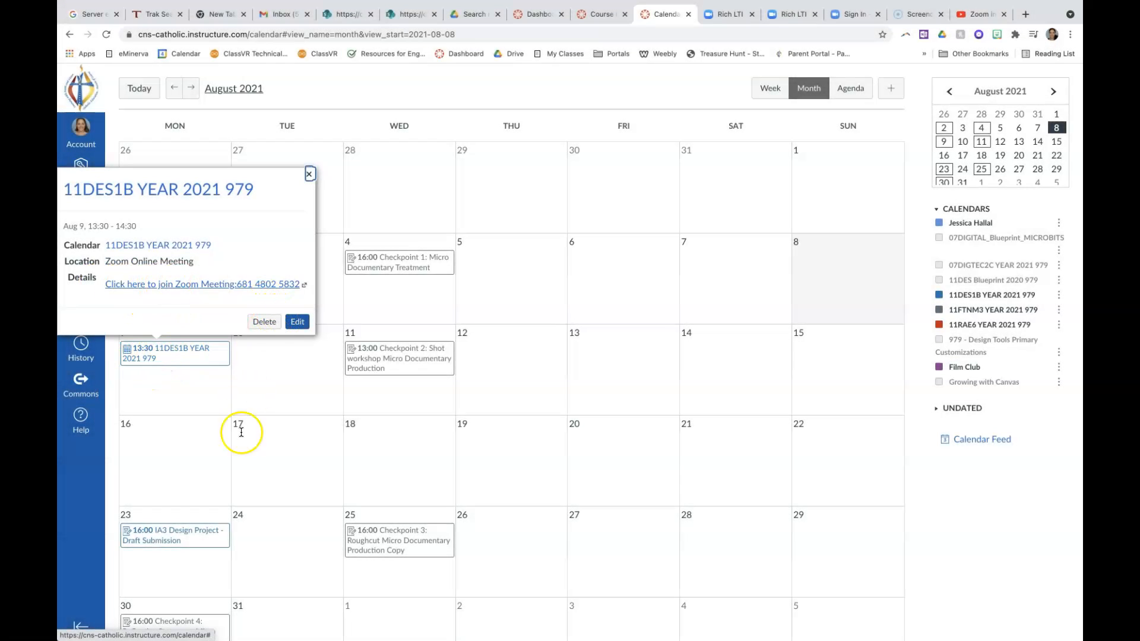
click(310, 173)
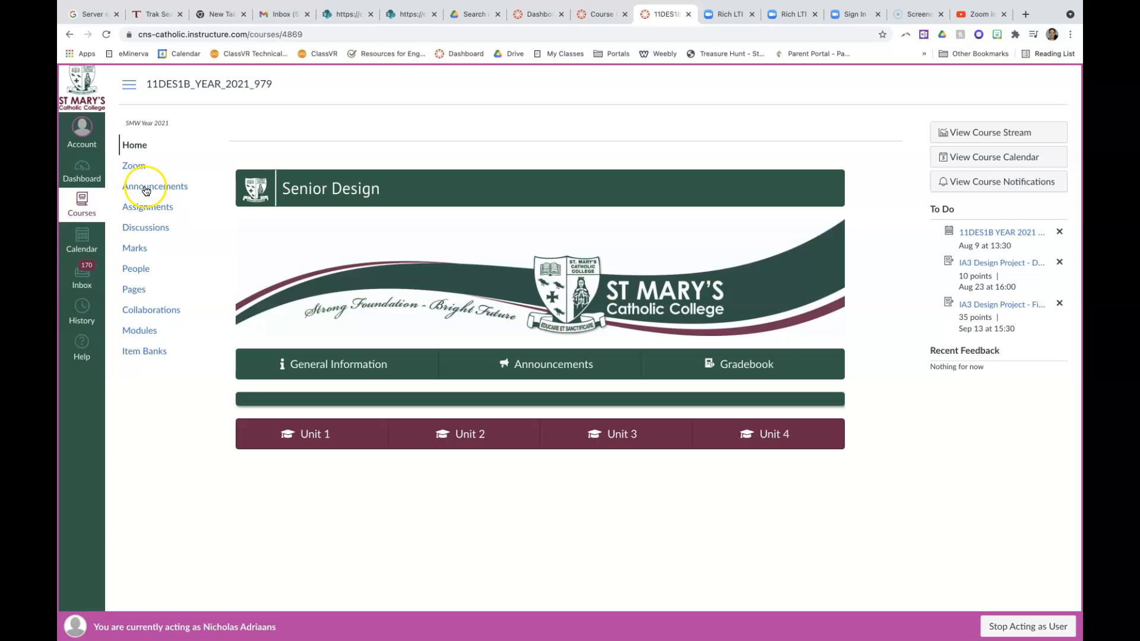
In the student's Canvas calendar, open the August 9 class event, follow its Zoom join link, and close the page it opens
click(78, 248)
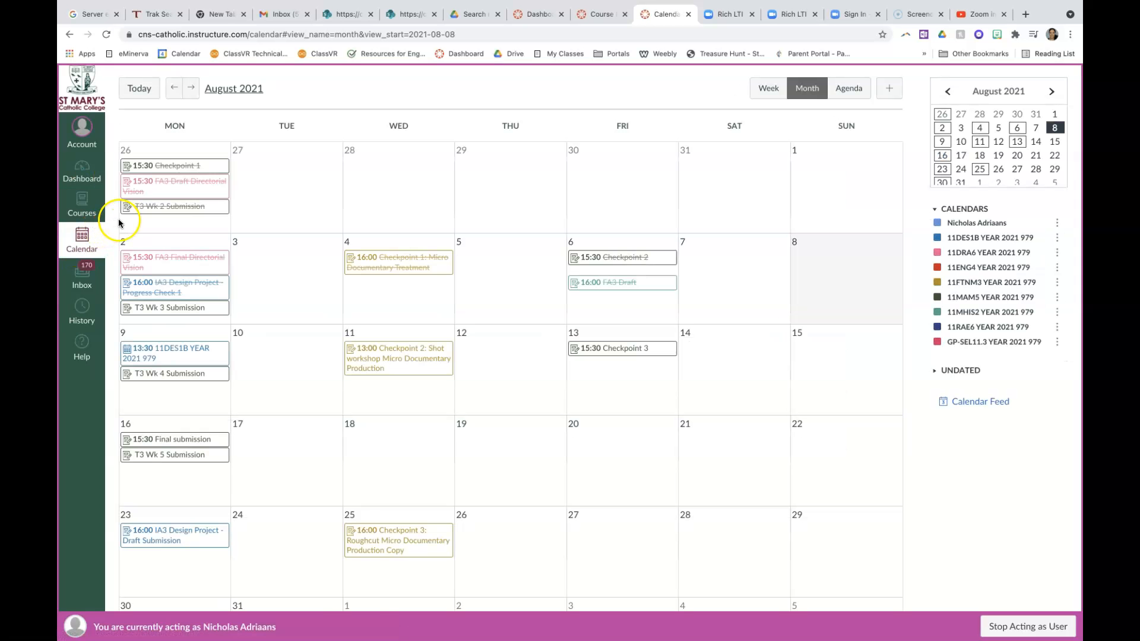
click(162, 352)
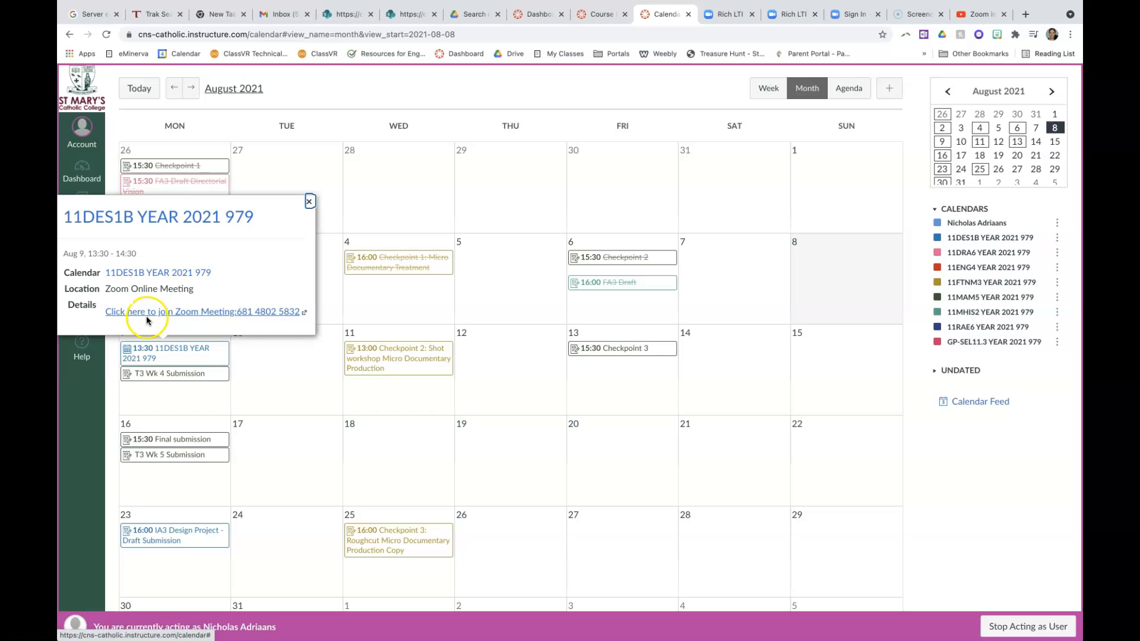
click(163, 312)
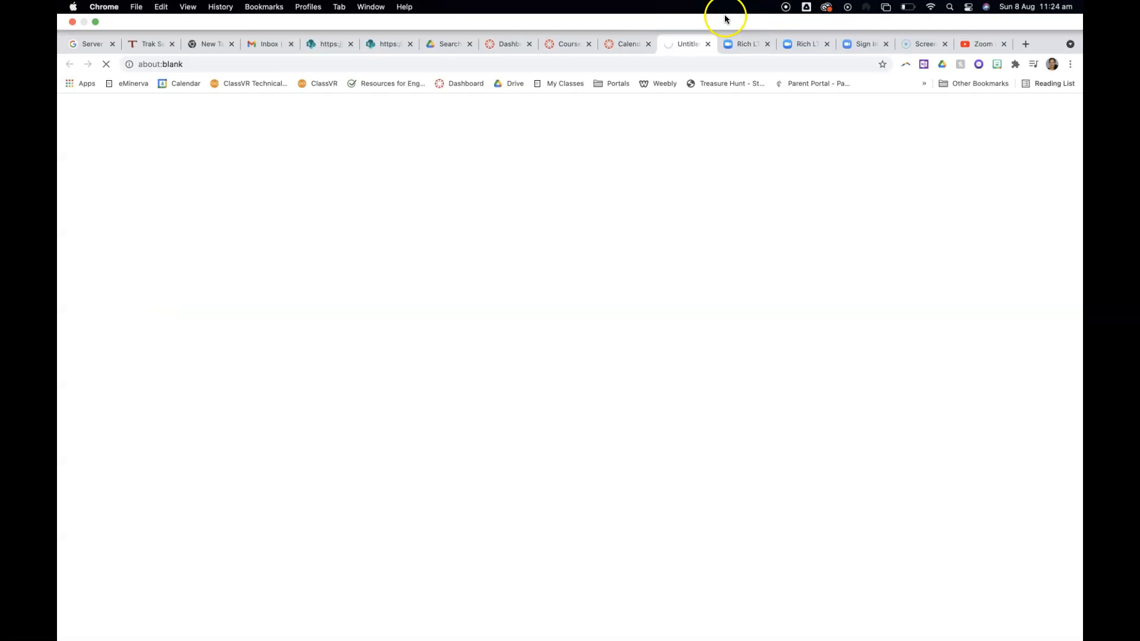
click(707, 14)
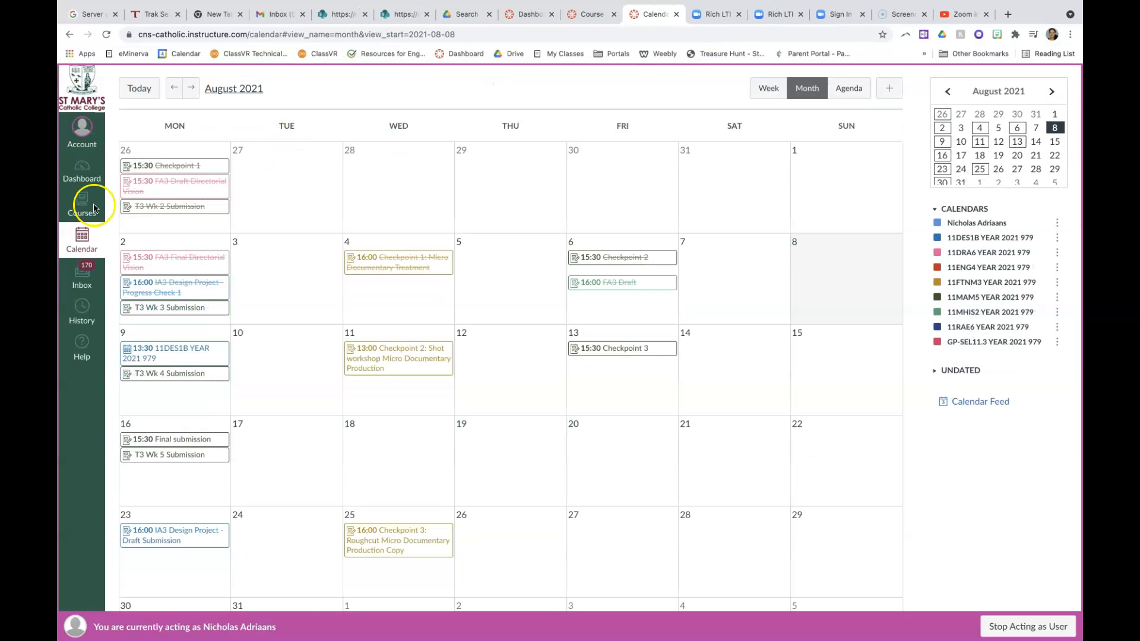
Open the 11DES1B course as the student, view its upcoming Zoom meetings, and return to the Canvas course page
click(93, 208)
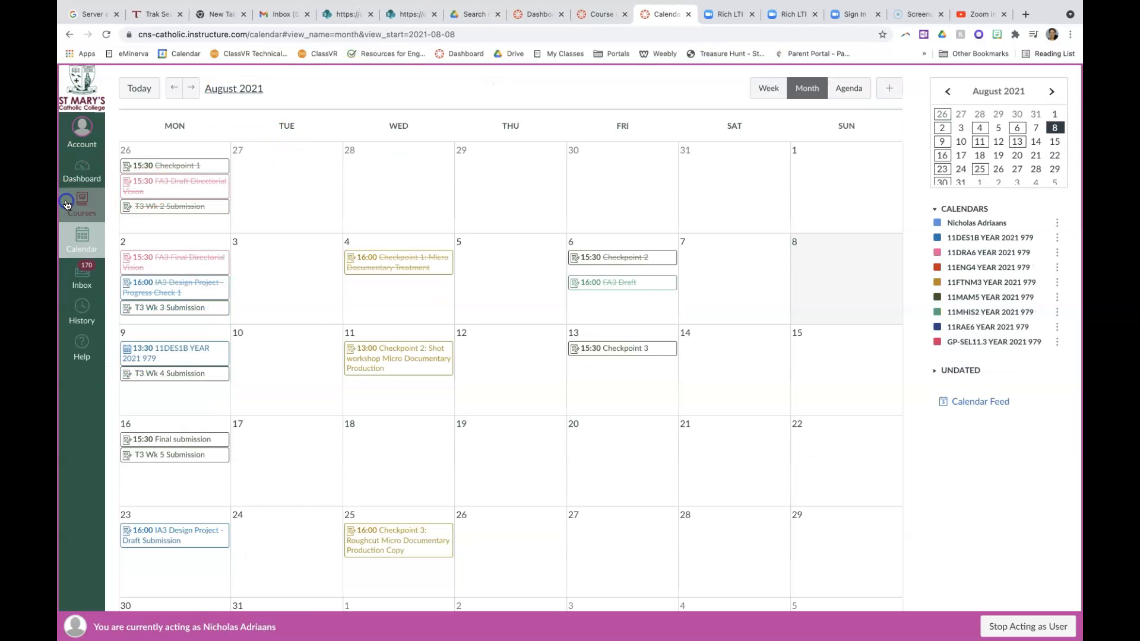
click(148, 125)
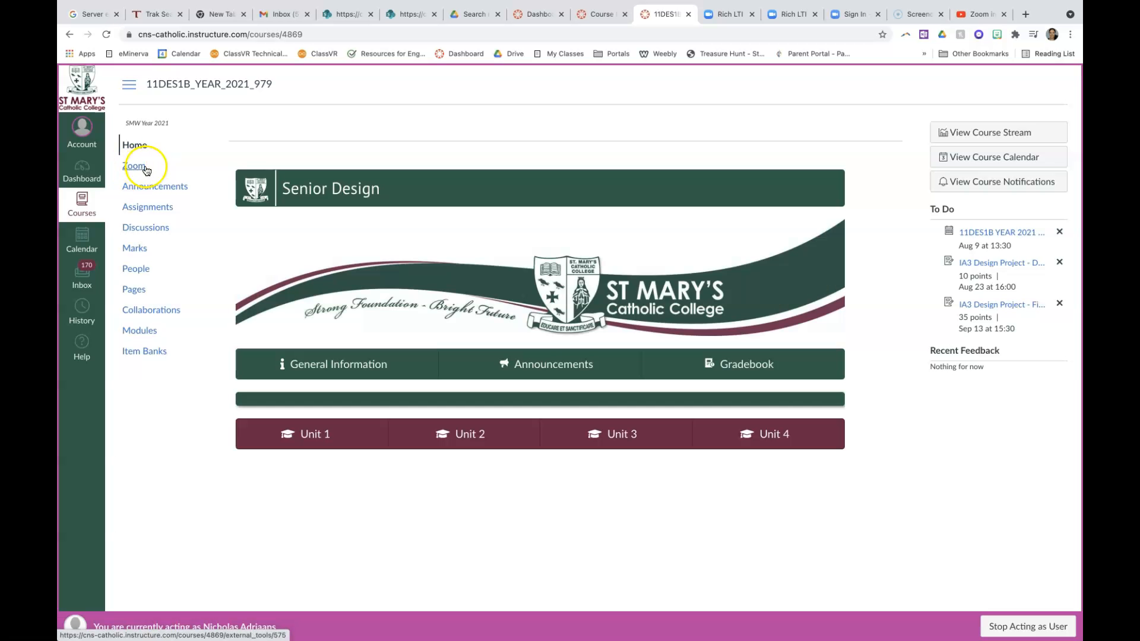
click(146, 169)
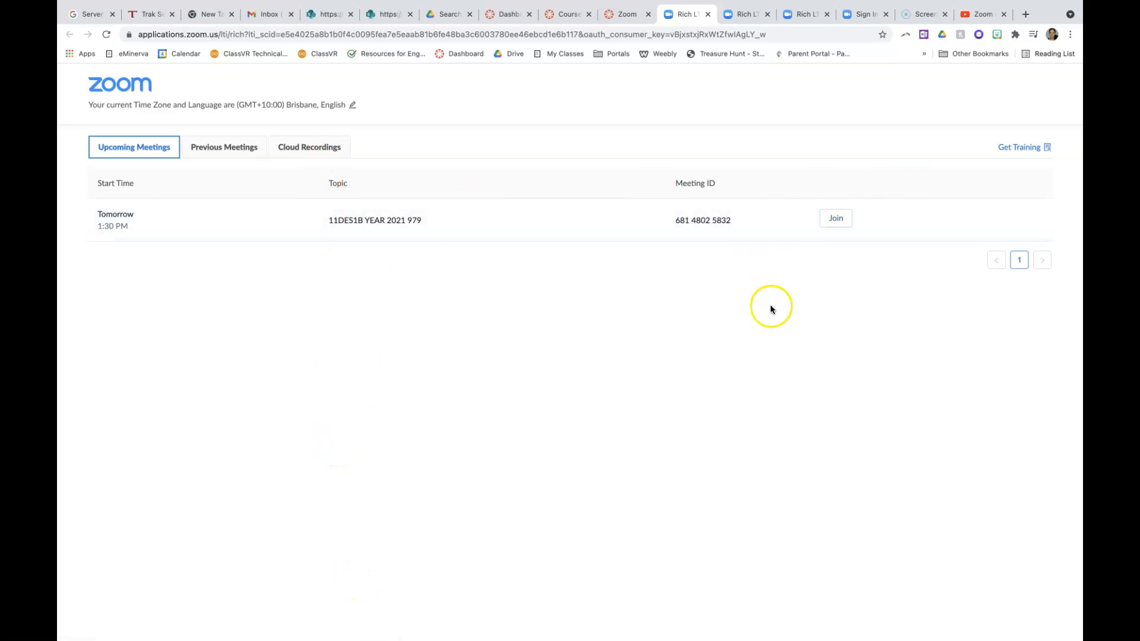
click(627, 14)
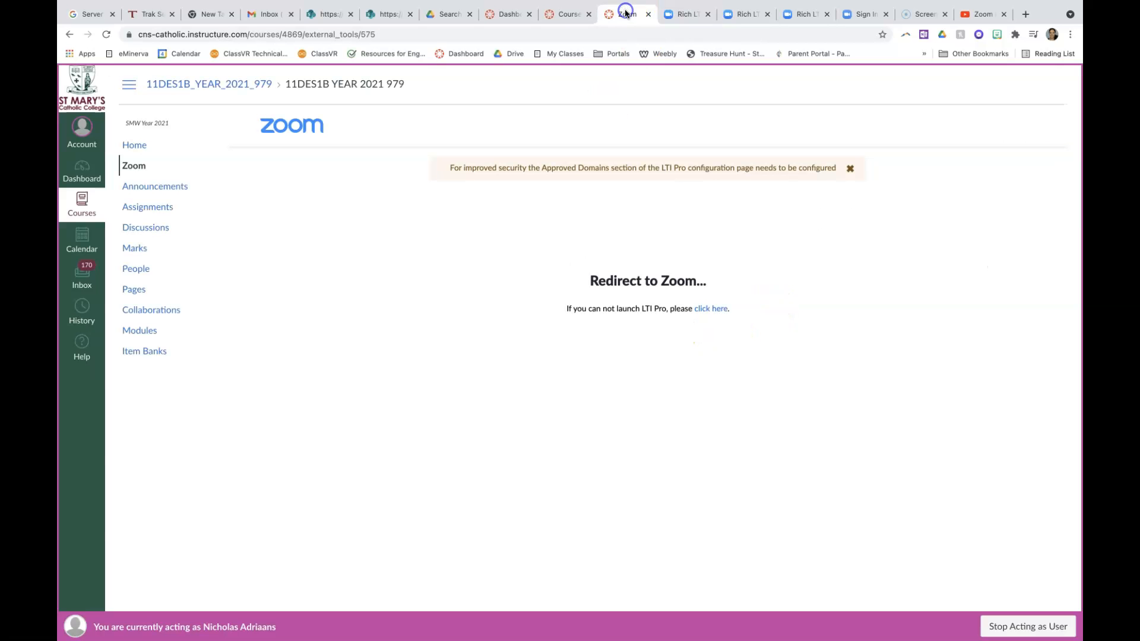